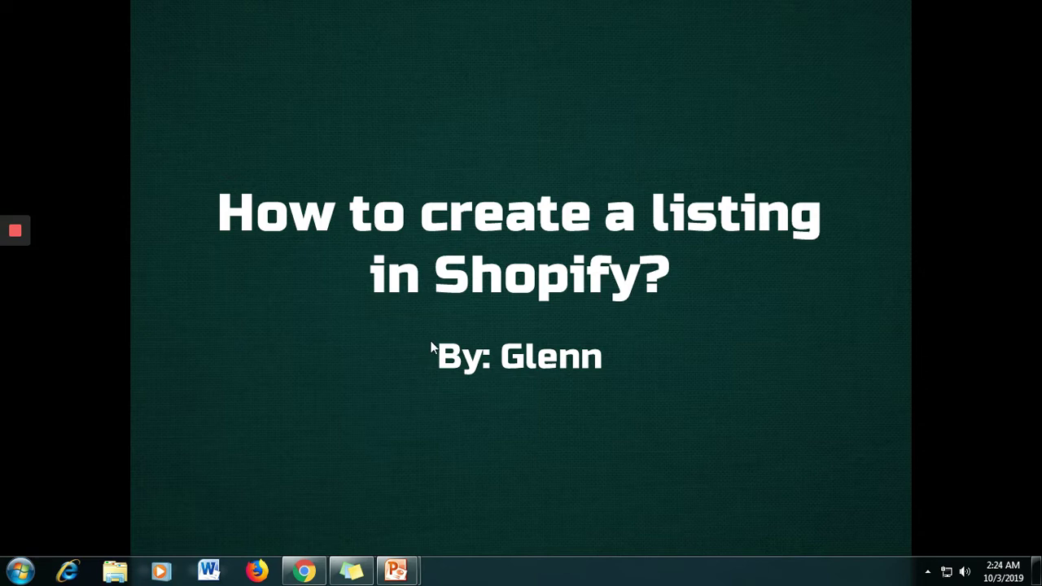
Start a new product in the Shopify admin titled 'Hello Kitty Lunch bag'.
mouse_move(303, 573)
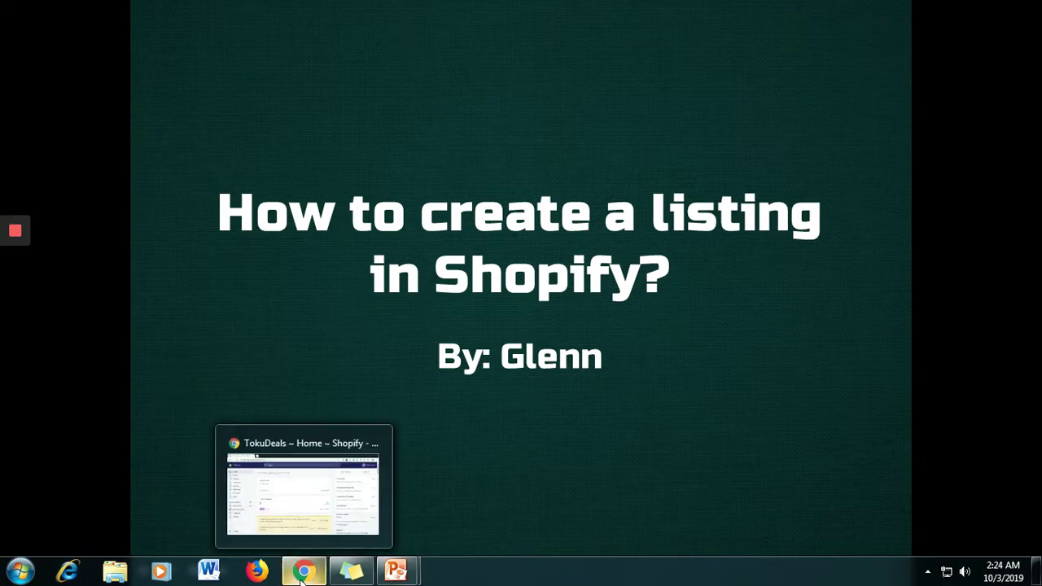
left_click(304, 517)
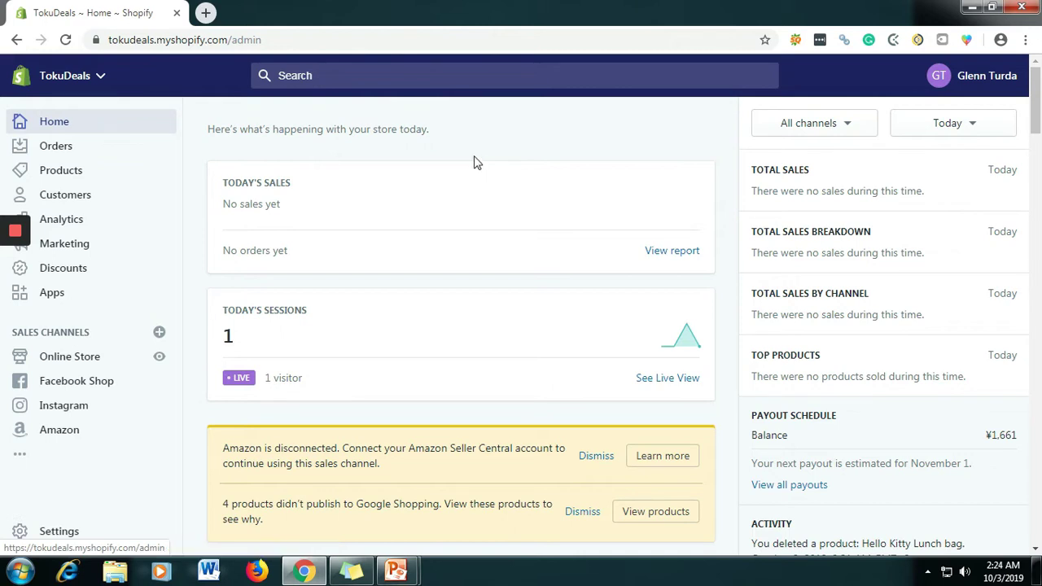
left_click(79, 171)
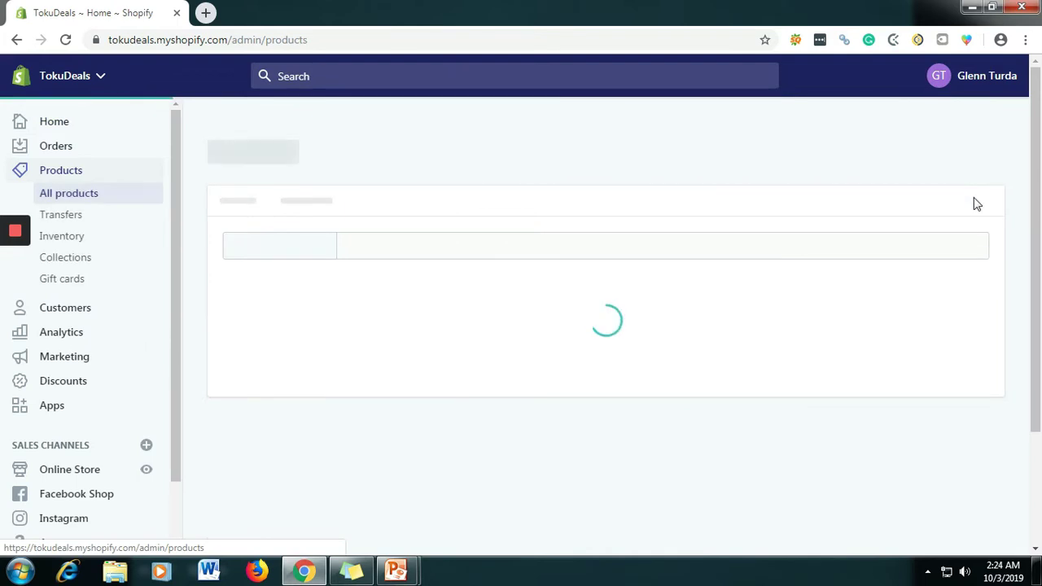
left_click(977, 147)
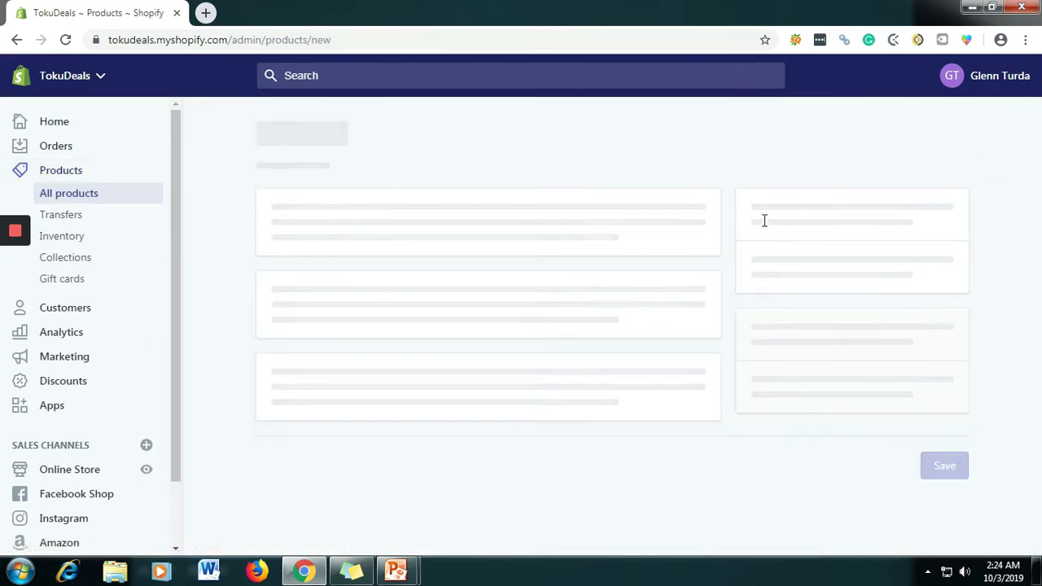
left_click(455, 235)
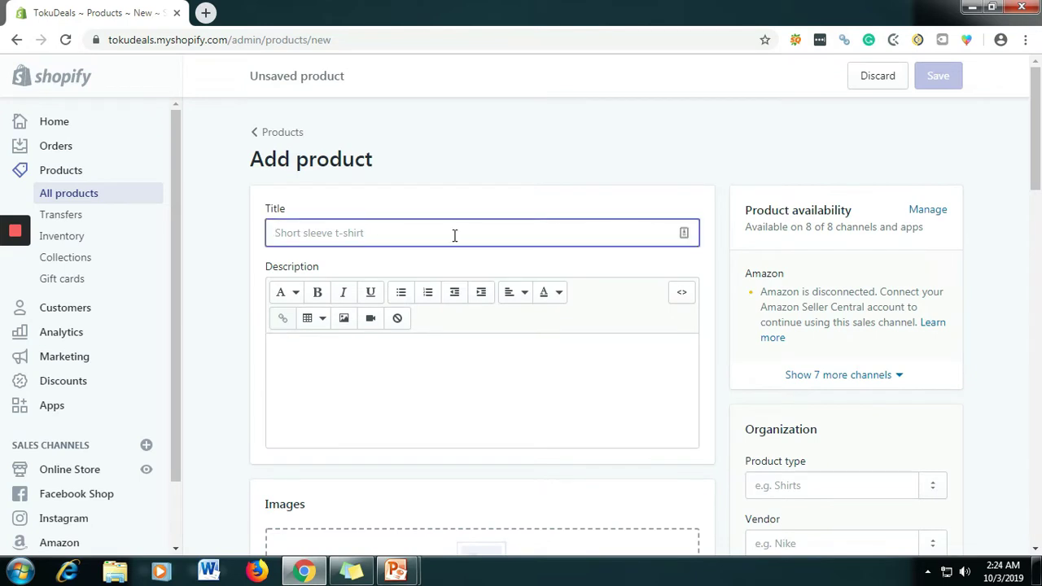
type("He")
type("llo Kitty")
type(" Lunch bag")
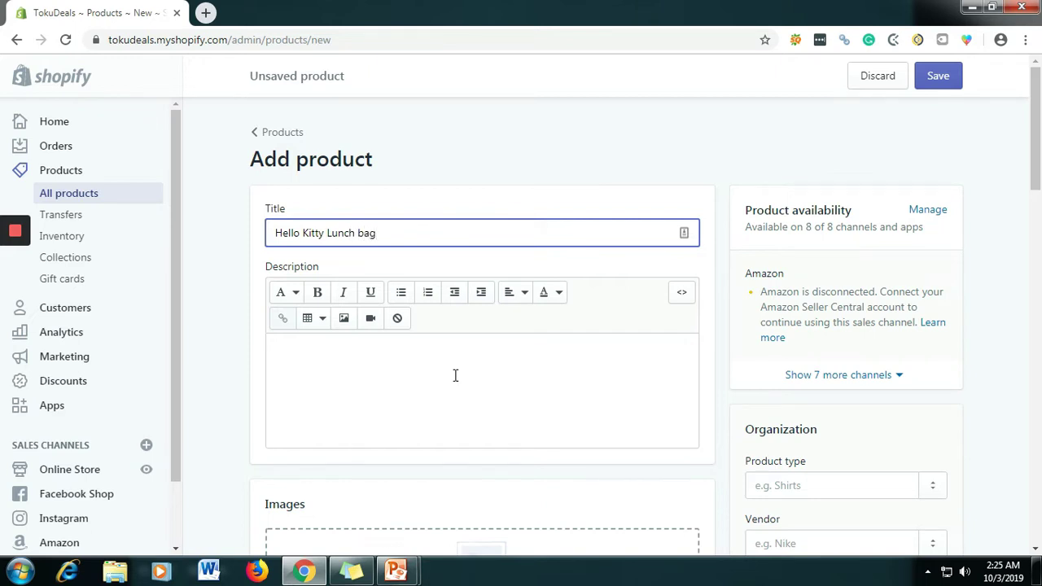
Describe the bag as high-quality cotton, useful for kids to store more foods.
left_click(455, 374)
type("Hello Kitty lunc")
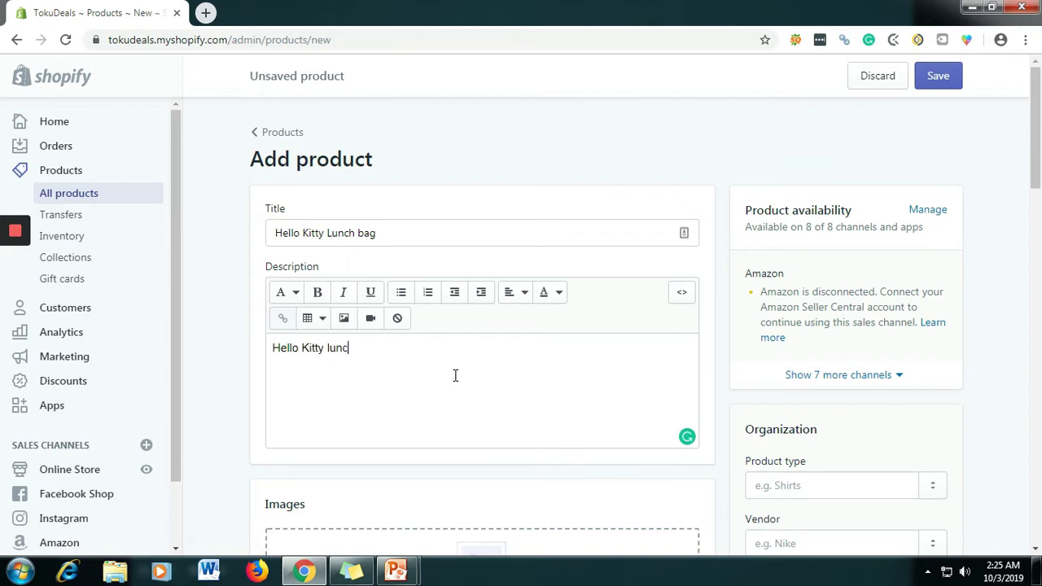
type("h bag us ")
type("made of hig")
type("h-qulia")
key("BackSpace")
key("BackSpace")
key("BackSpace")
type("ality cotton, it")
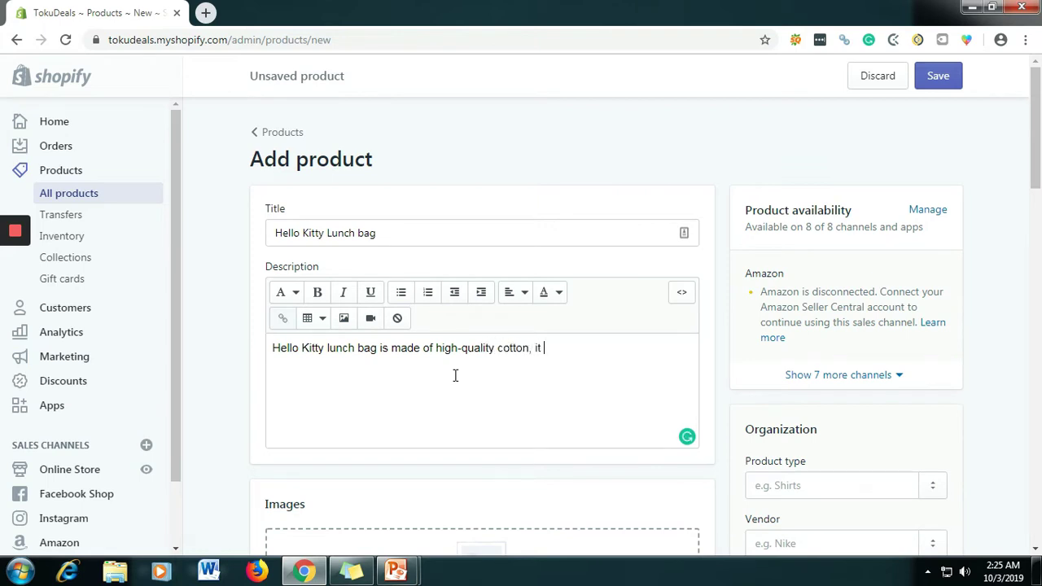
type(" is useful for your k")
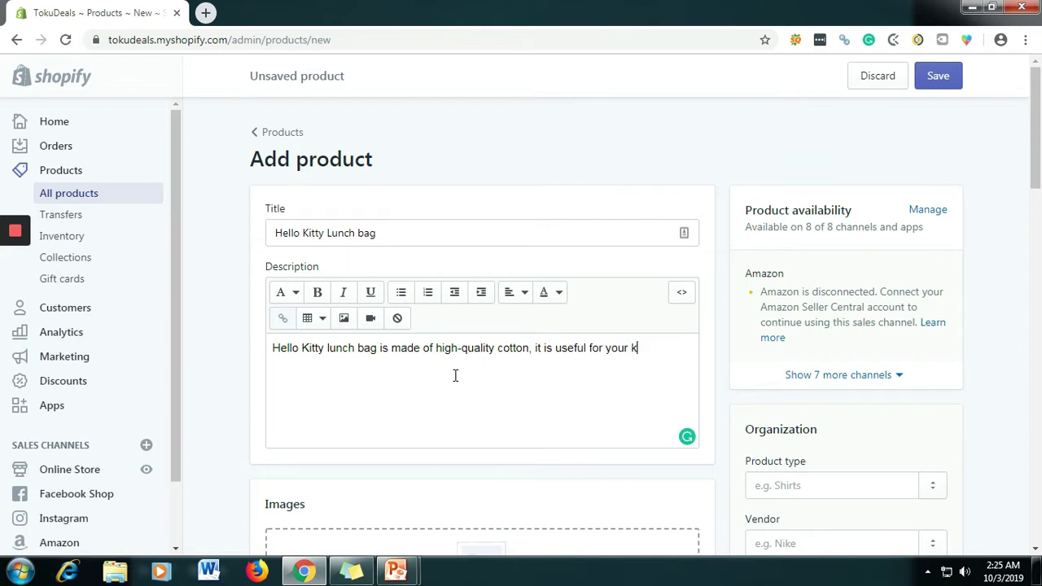
type("idsm")
key("BackSpace")
type("made of high-quality cotton, it is useful for your kids, as they can store more foods")
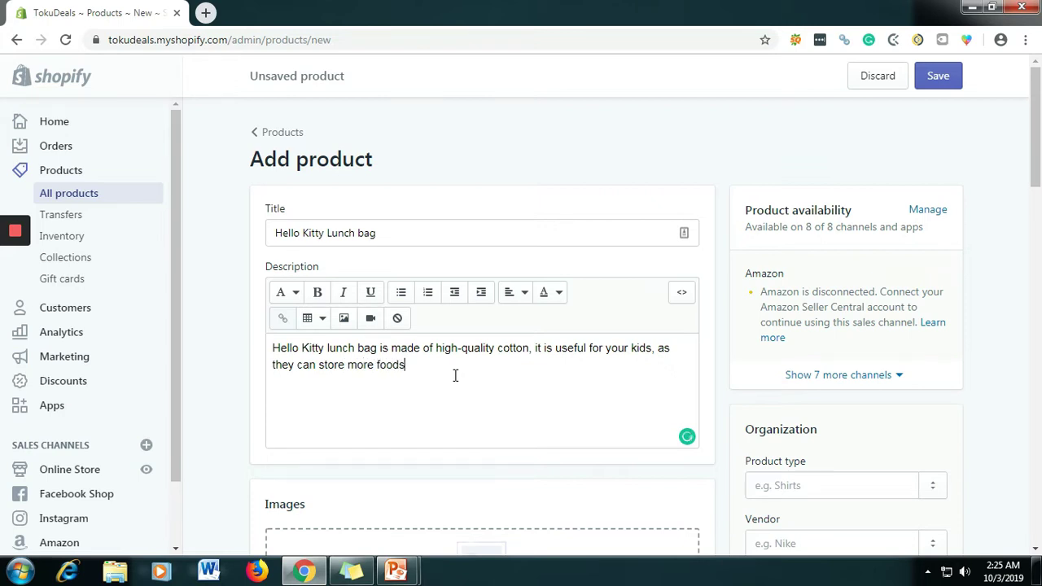
type(" and then it is easy to use.")
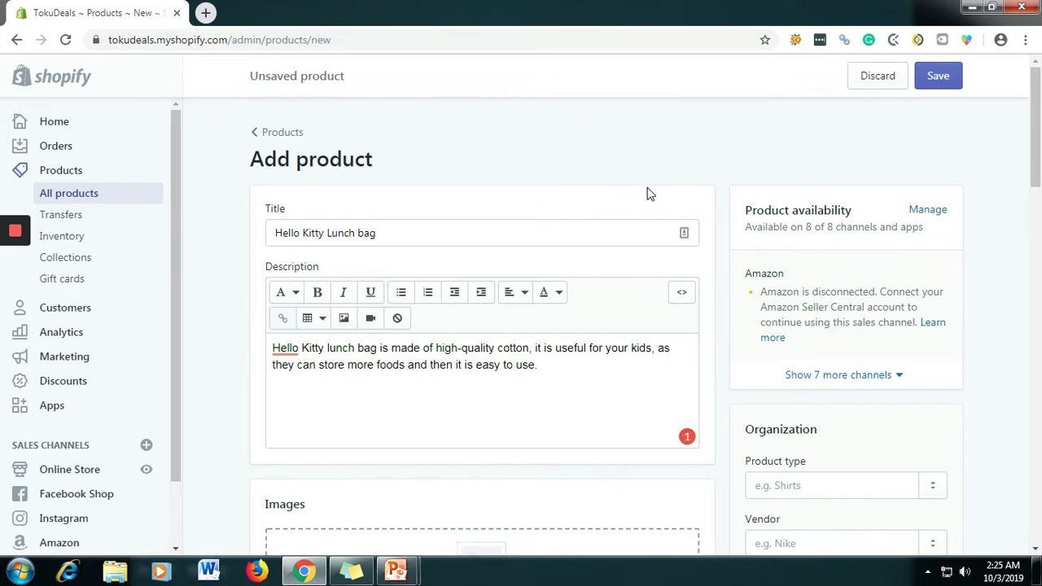
Upload the yk bag photo as the product image.
scroll(562, 297, "down", 3)
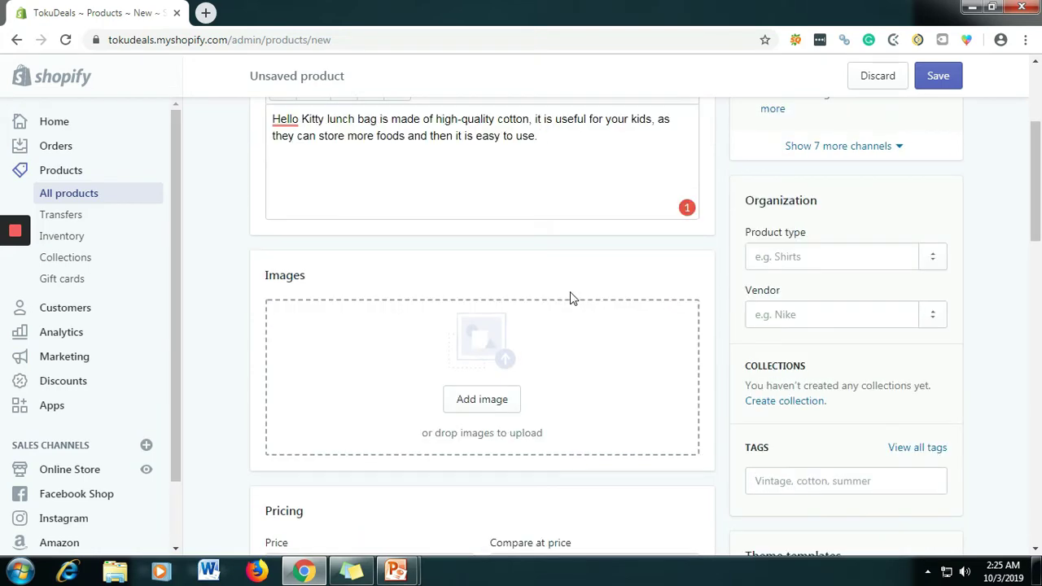
left_click(504, 404)
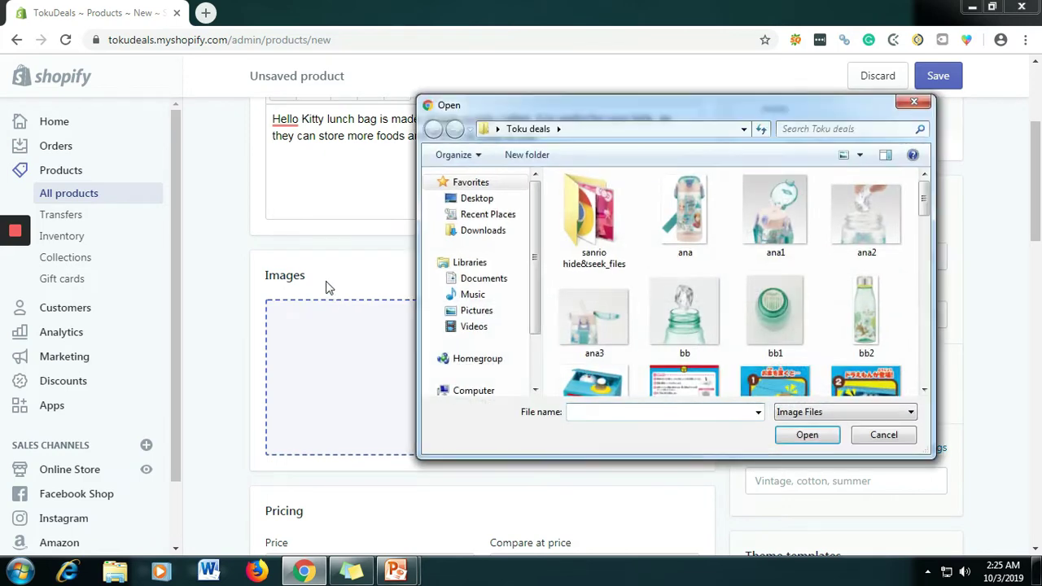
left_click_drag(923, 202, 916, 381)
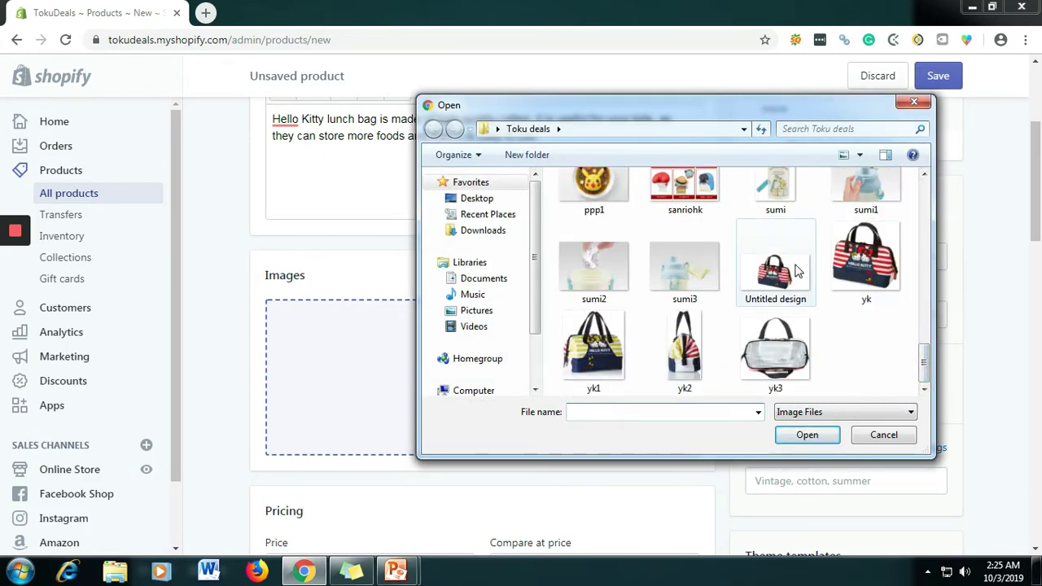
left_click(851, 273)
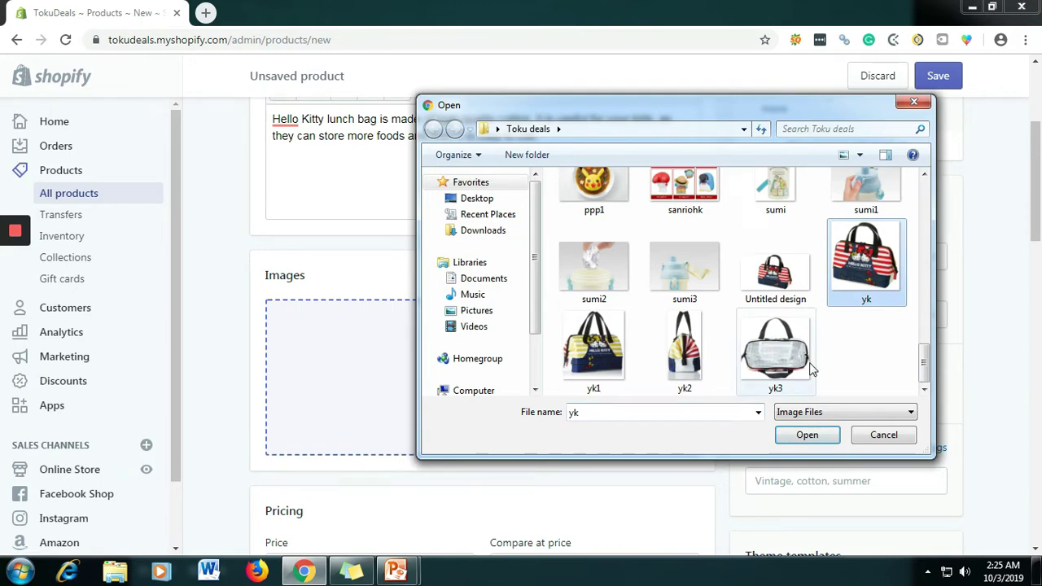
left_click(804, 434)
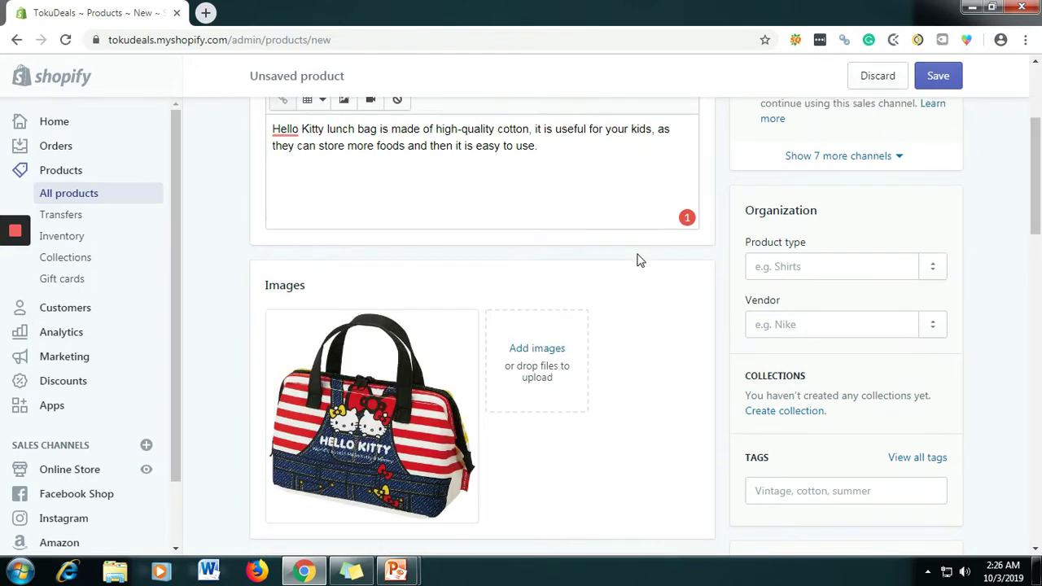
Set the price to 10.00 and the compare-at price to 11.00.
scroll(638, 259, "down", 1)
scroll(638, 259, "down", 3)
left_click(326, 320)
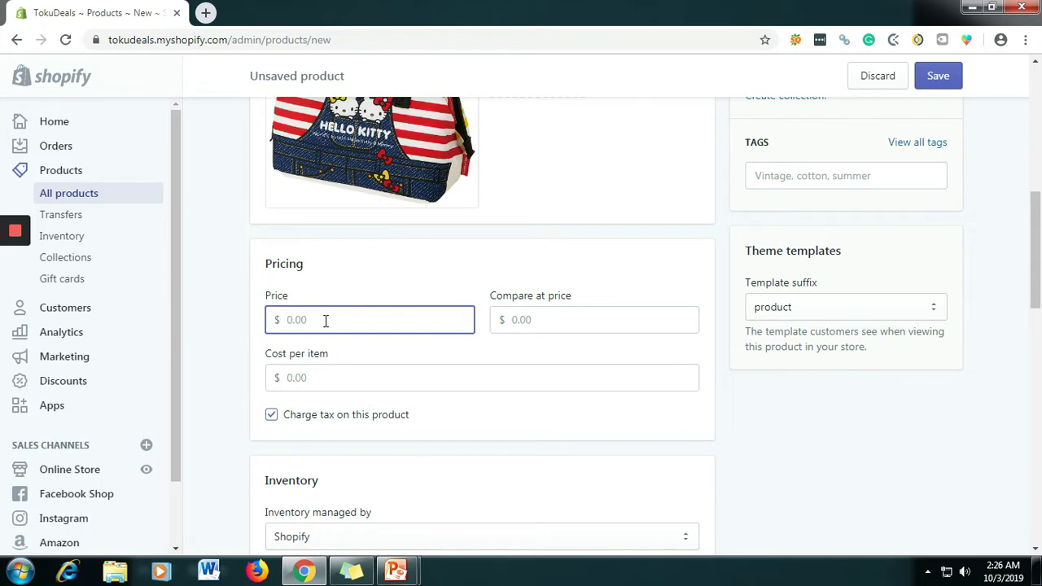
type("10")
left_click(459, 278)
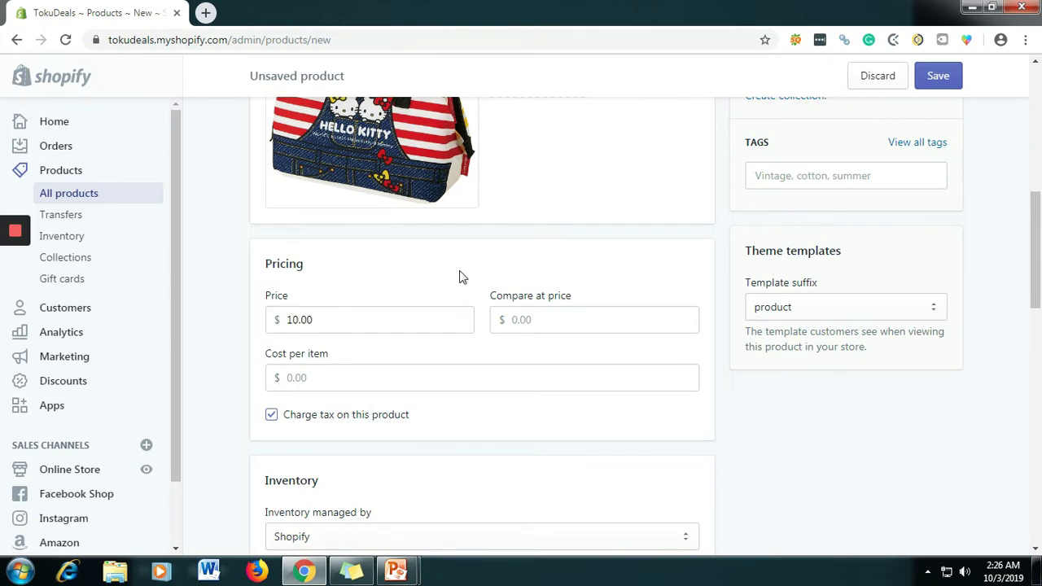
left_click(562, 324)
type("11")
left_click(573, 275)
Set the available stock quantity to 10.
scroll(561, 243, "down", 1)
scroll(561, 243, "down", 2)
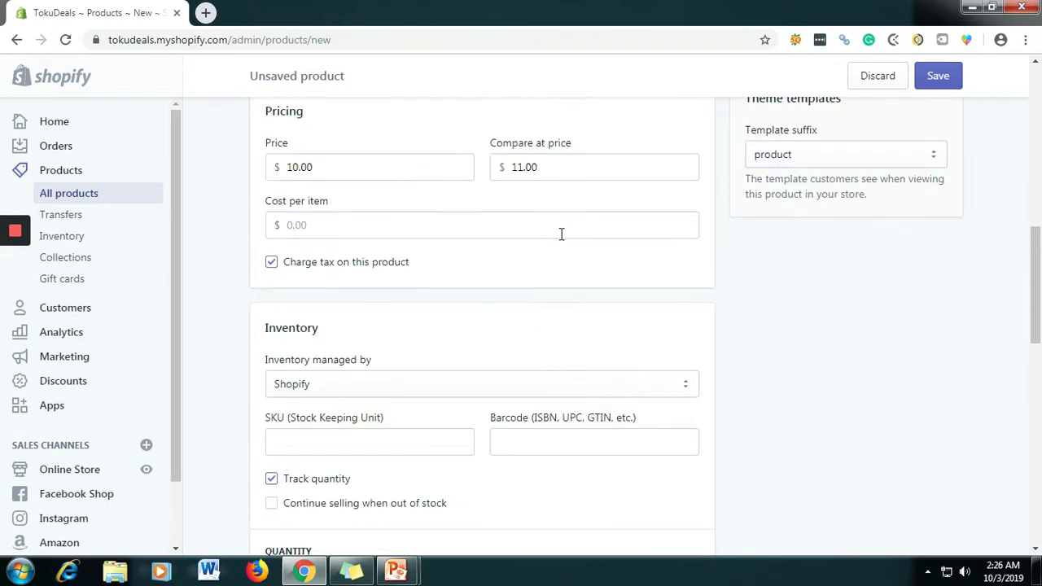
scroll(561, 234, "down", 2)
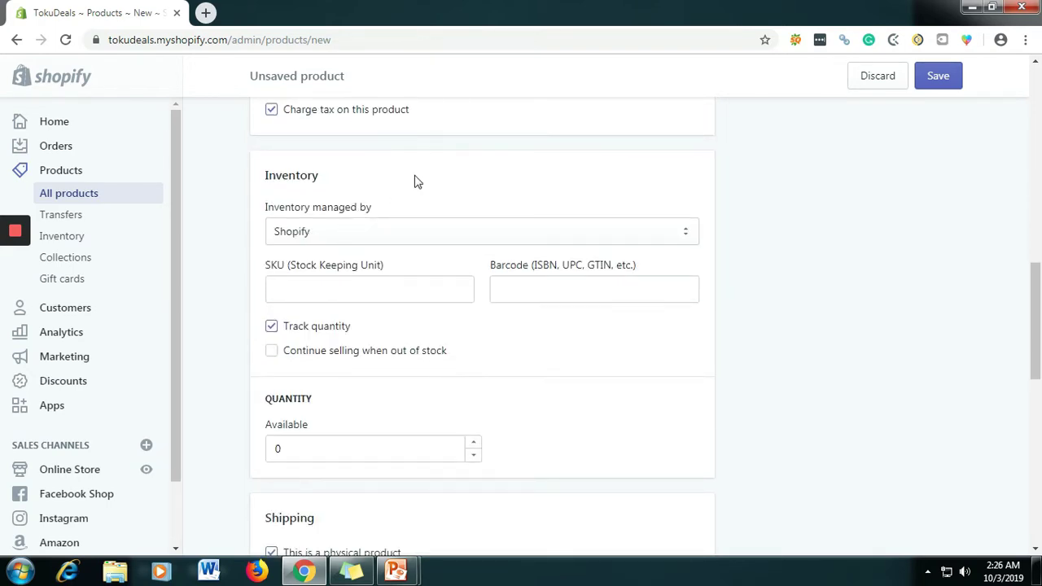
scroll(479, 195, "down", 1)
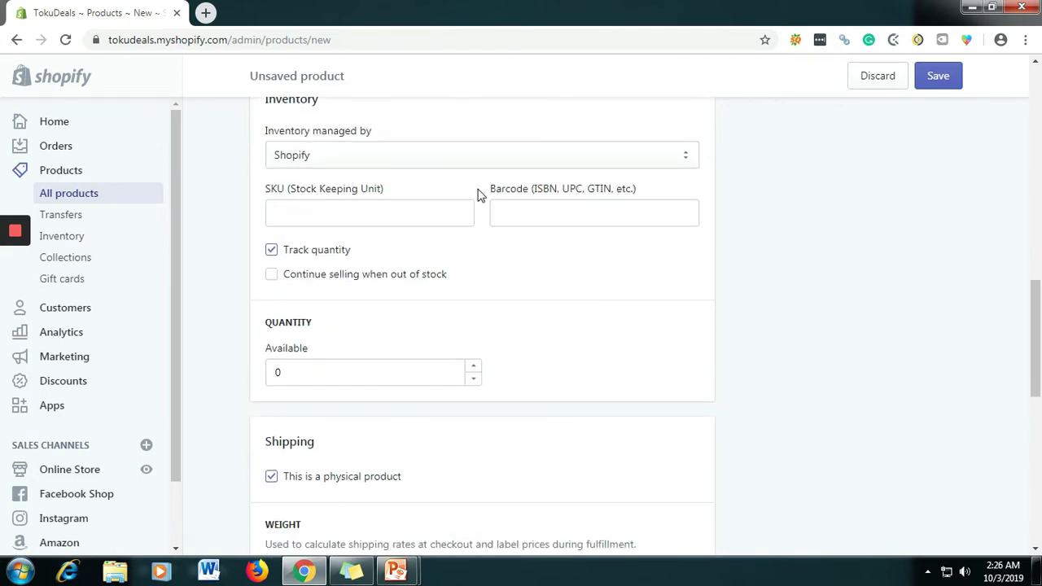
left_click(277, 374)
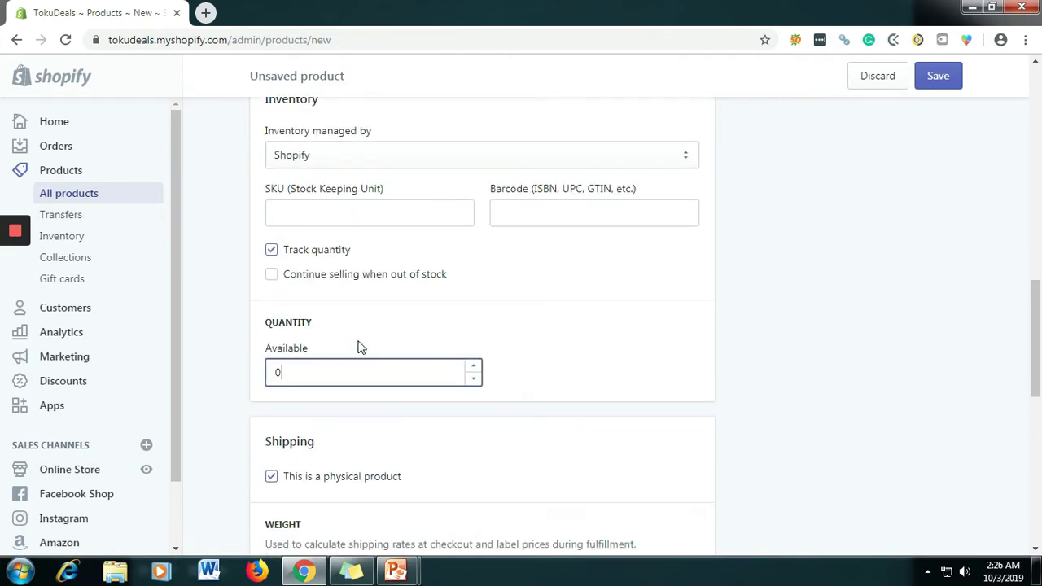
type("1")
left_click(545, 313)
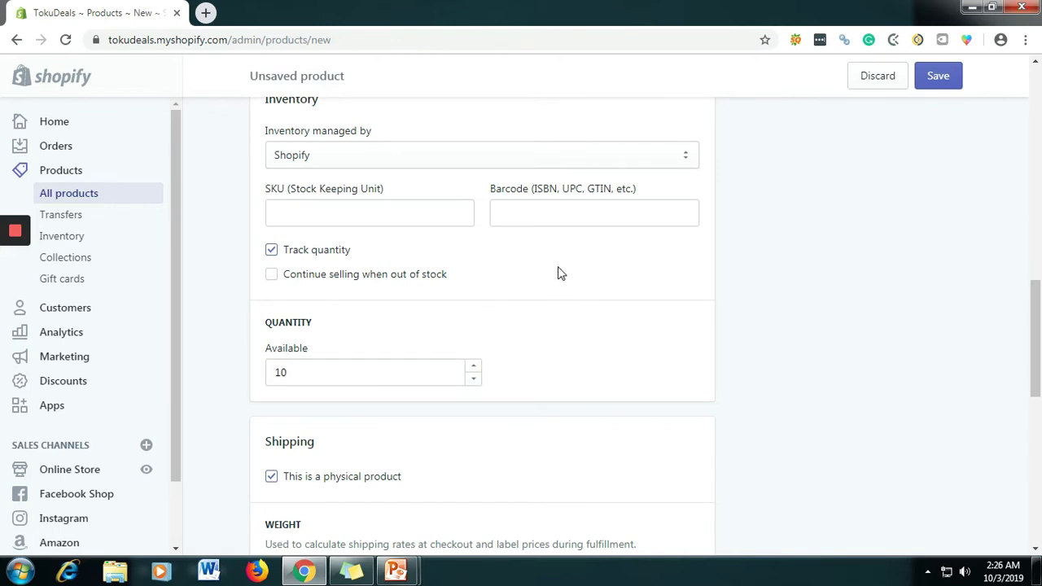
Set the shipping weight to 0.5 kg and review the variants and SEO preview.
scroll(557, 274, "down", 1)
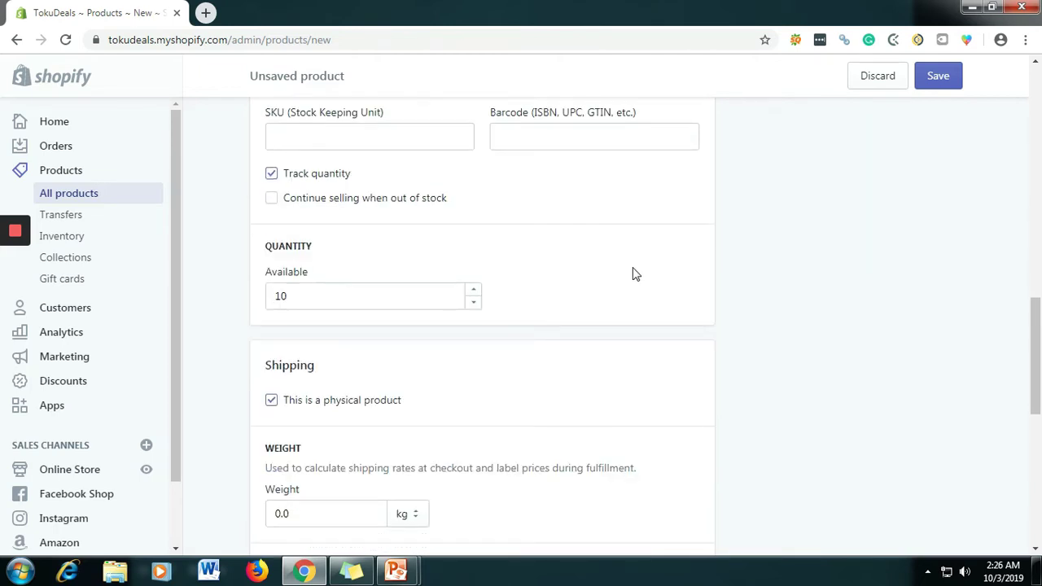
scroll(673, 261, "down", 3)
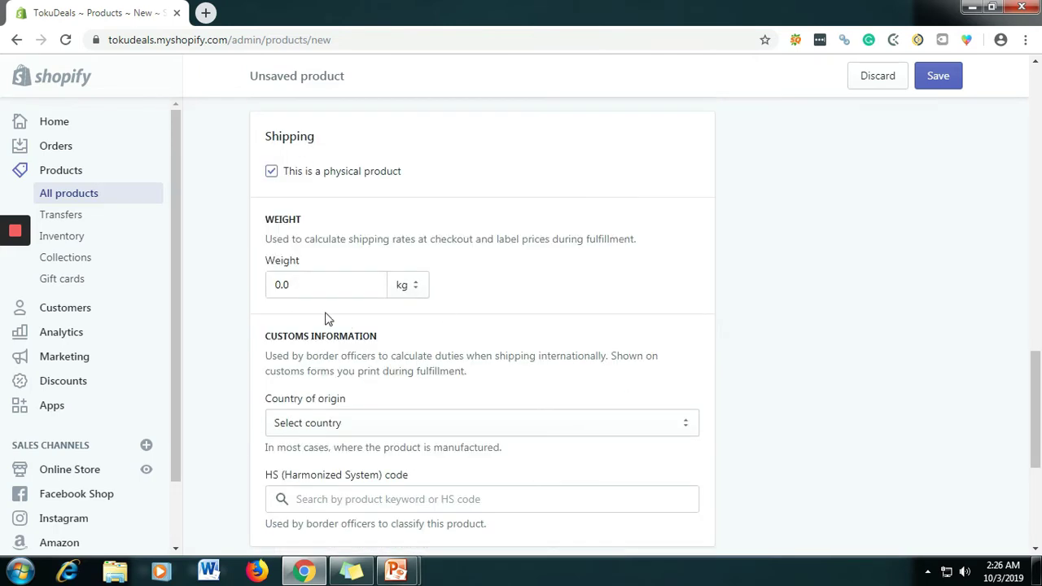
left_click(298, 282)
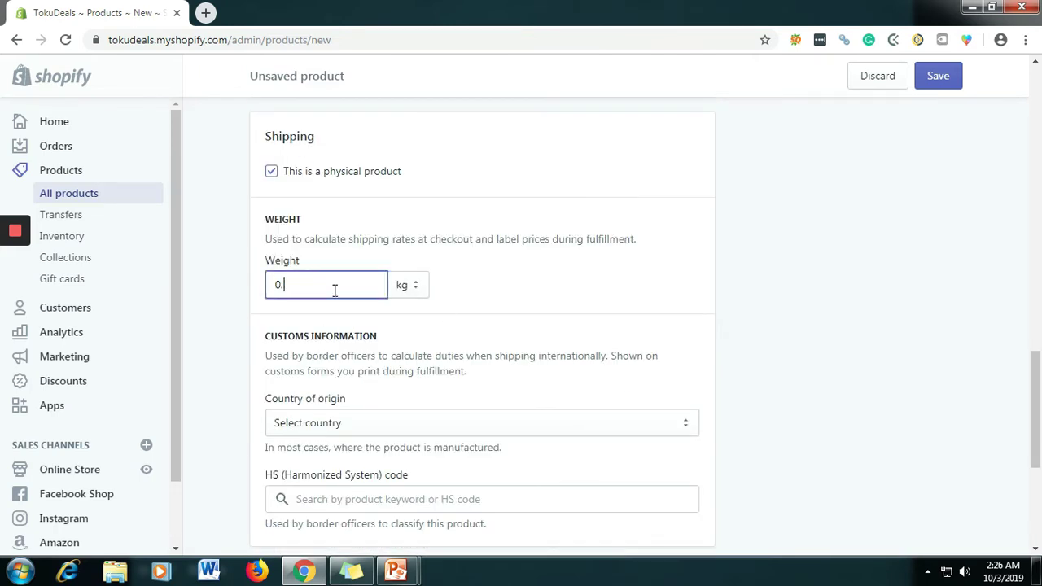
type("50")
left_click(650, 290)
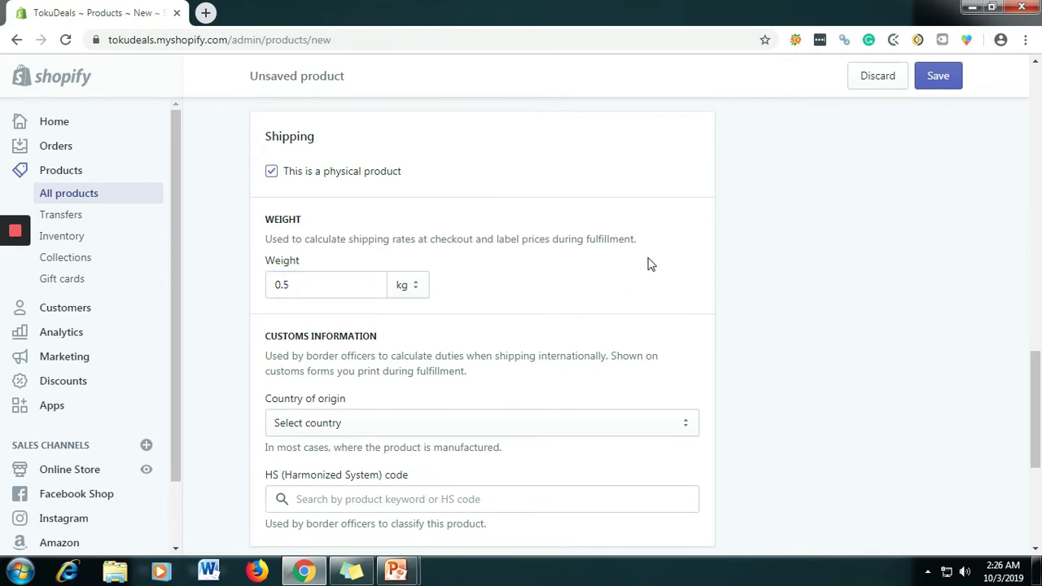
scroll(682, 241, "down", 1)
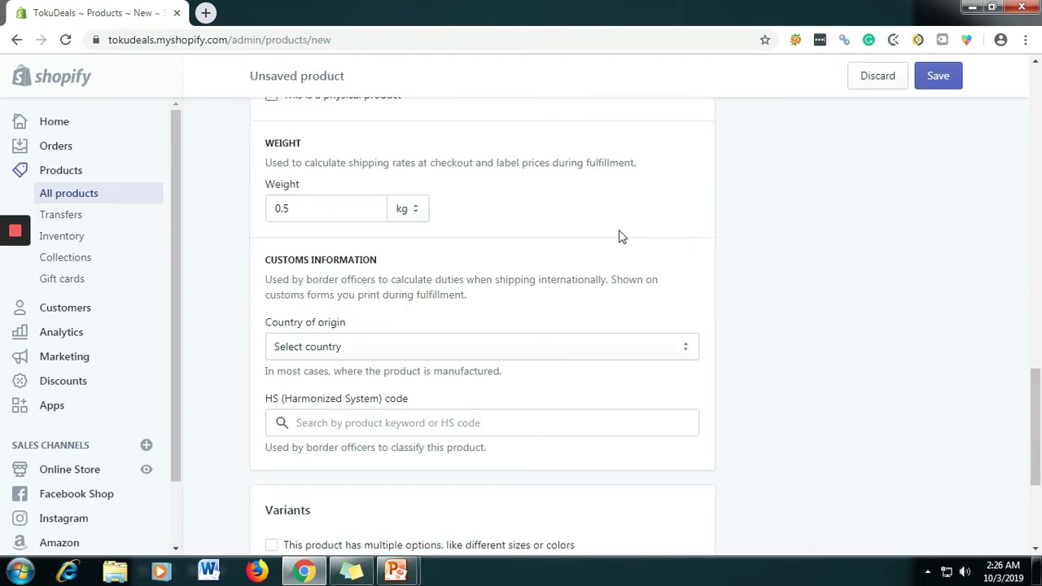
scroll(619, 236, "down", 1)
scroll(472, 269, "up", 1)
scroll(480, 313, "down", 1)
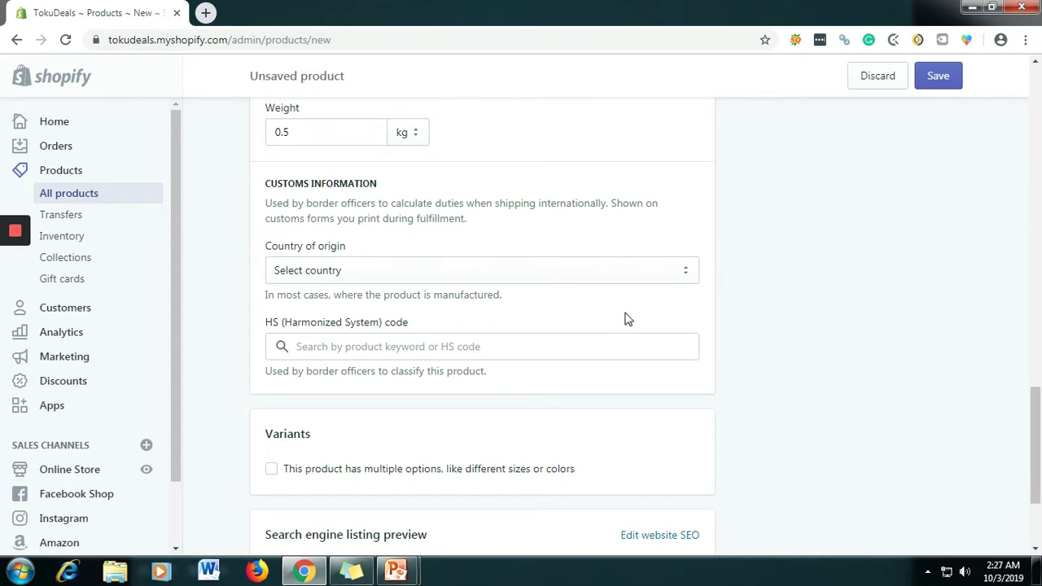
scroll(644, 298, "down", 2)
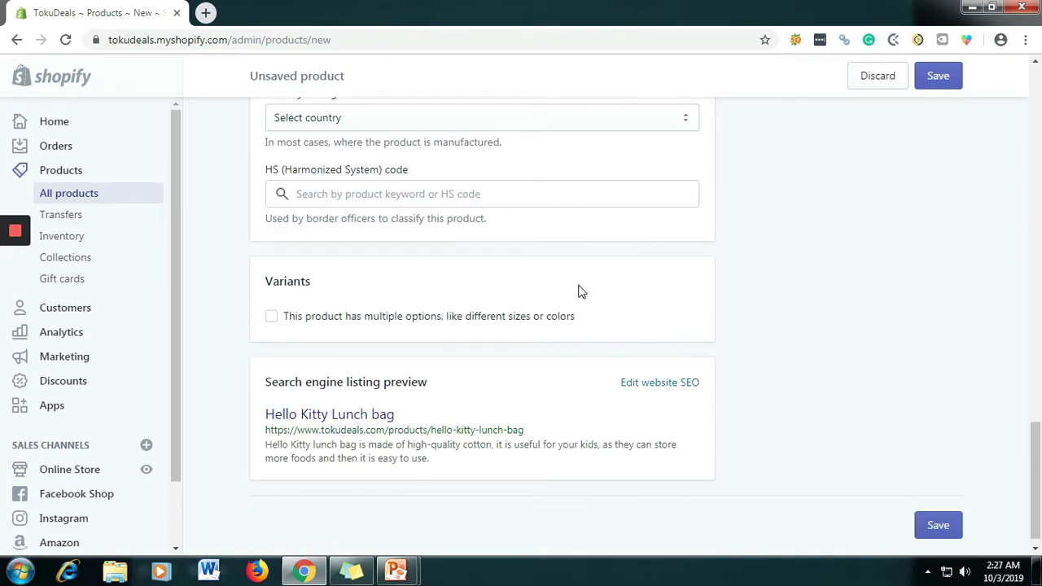
Add a Style option with the value 'Red lunch bag' and save the product.
left_click(274, 318)
left_click(344, 429)
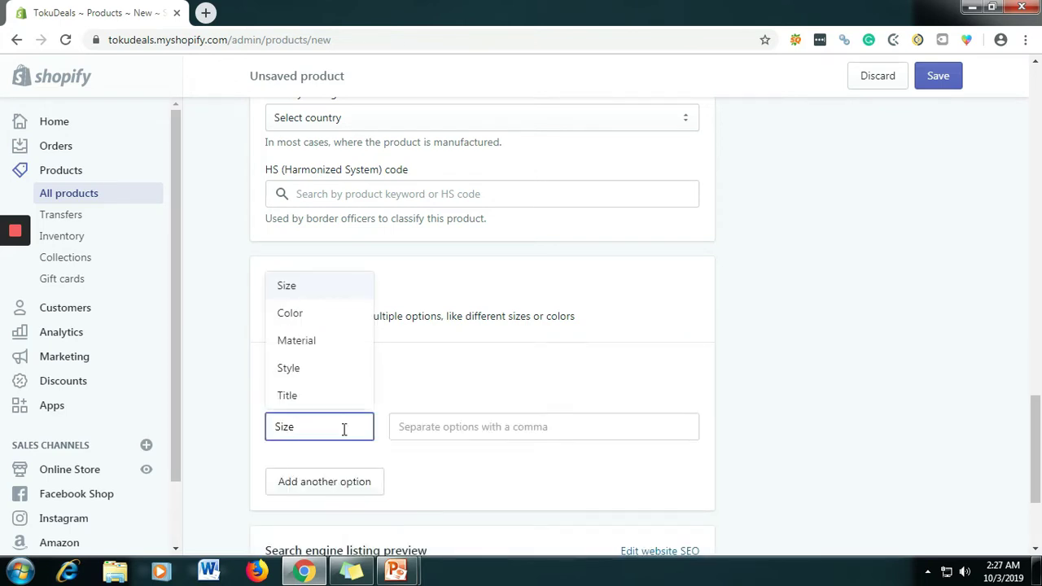
left_click(314, 371)
left_click(482, 431)
type("Yellow lunch bag")
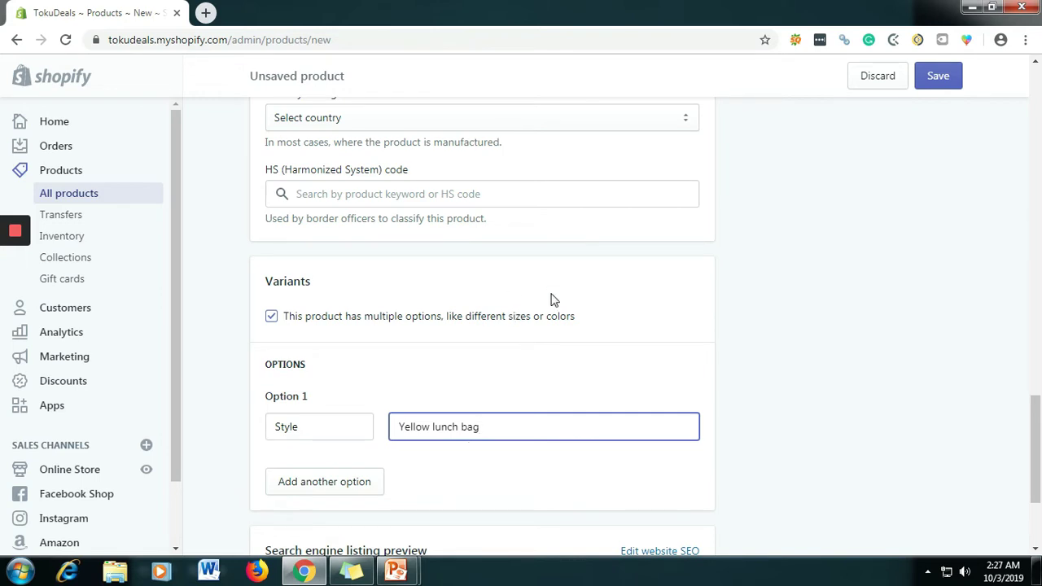
left_click_drag(431, 426, 355, 429)
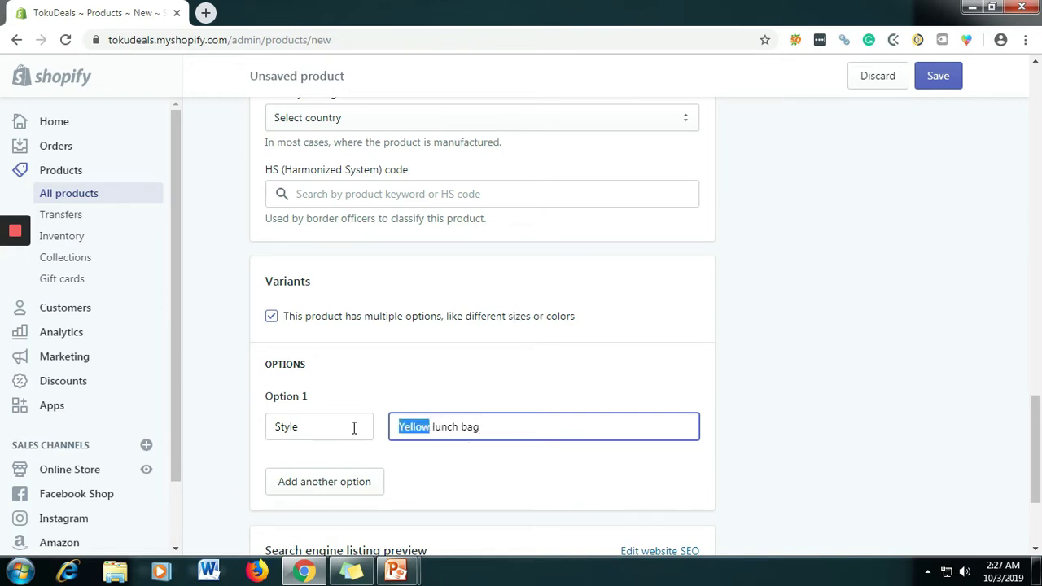
type("Red")
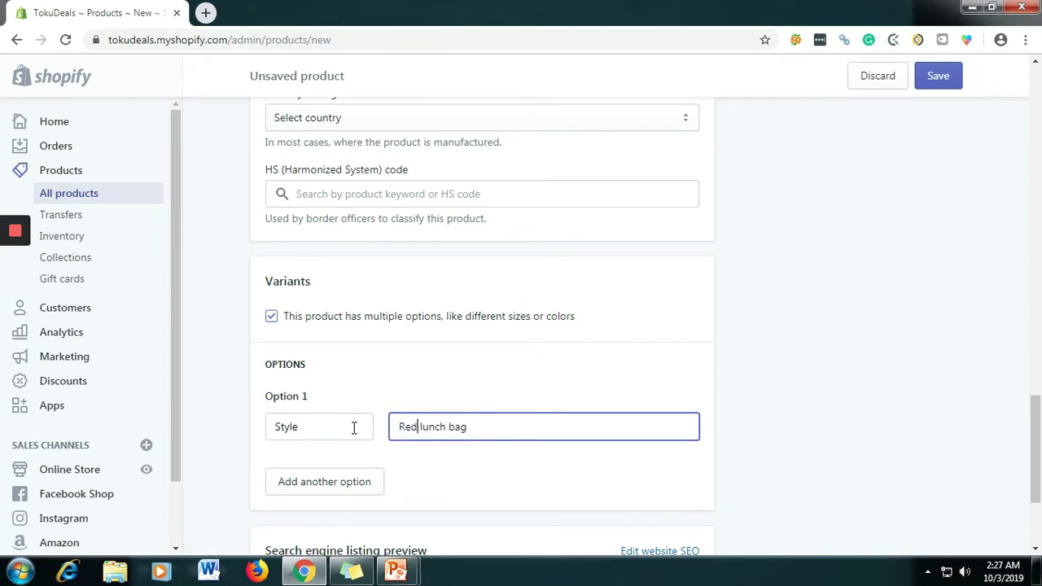
left_click(940, 82)
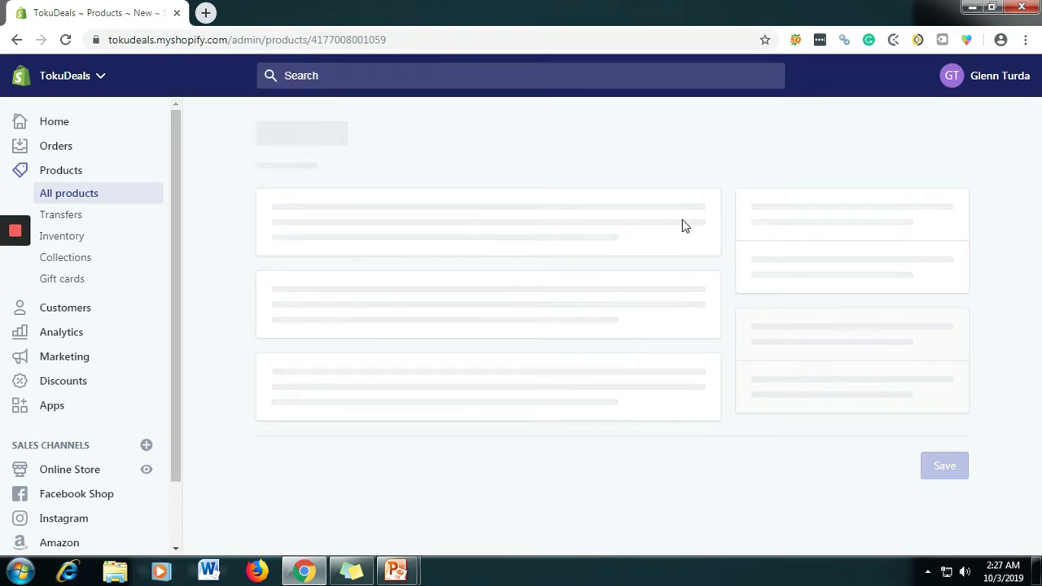
Set the lunch bag photo as the Red lunch bag variant's image.
scroll(586, 235, "down", 10)
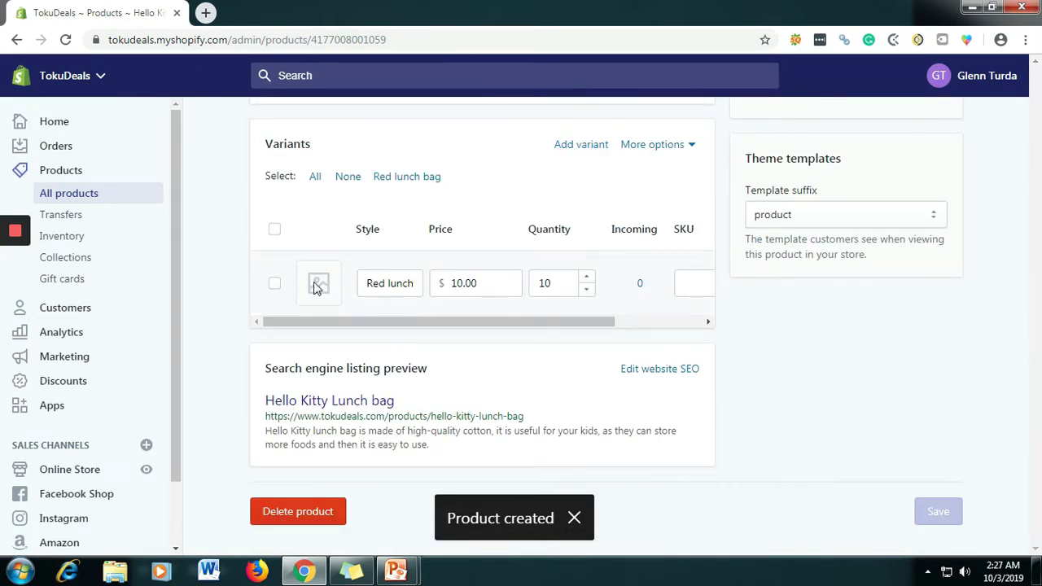
left_click(319, 285)
left_click(444, 311)
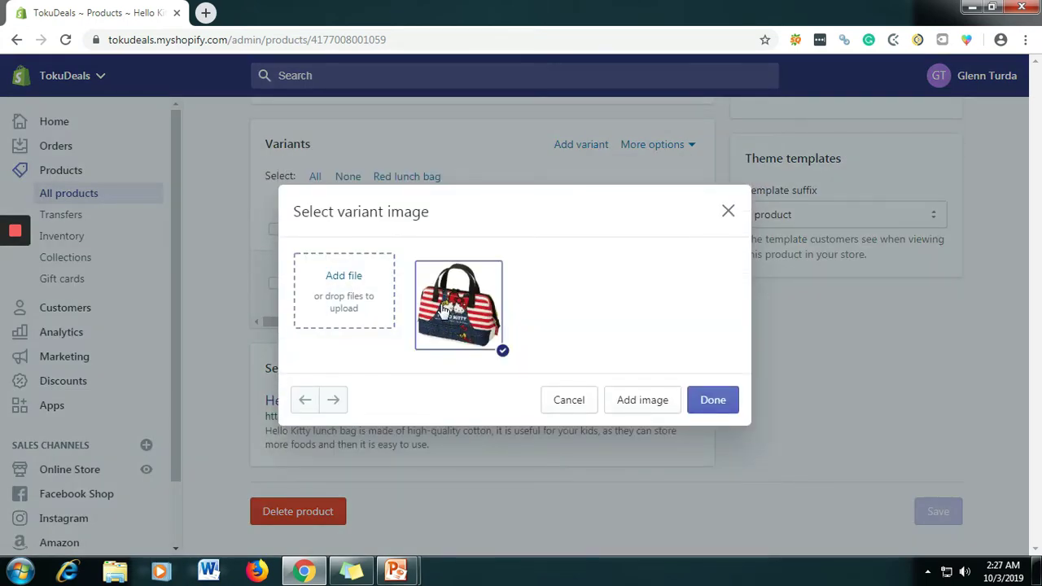
left_click(711, 401)
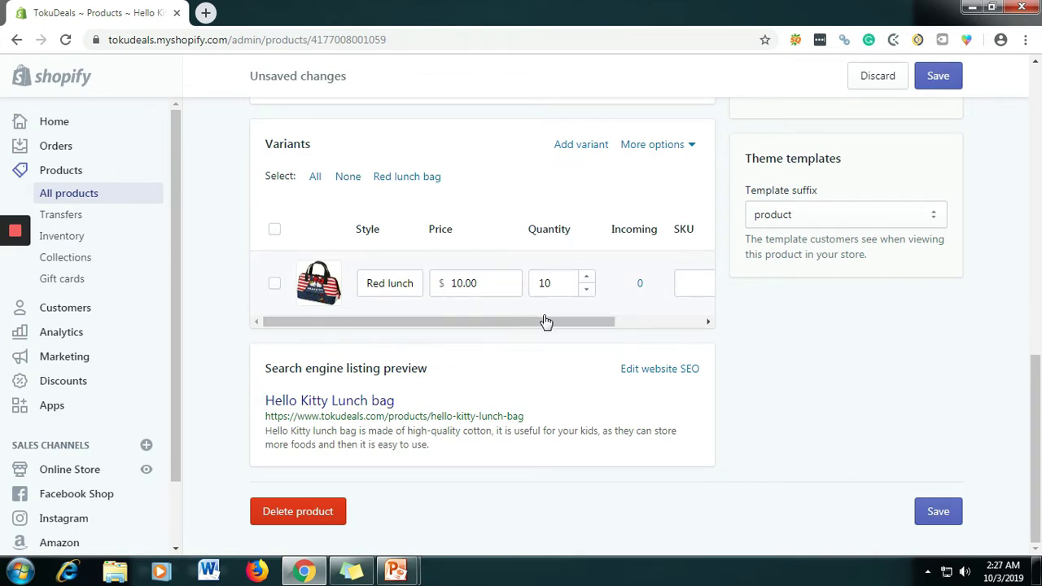
mouse_move(544, 319)
left_mouse_down()
mouse_move(632, 322)
mouse_move(537, 337)
left_mouse_up()
Save the product changes and start adding another variant.
left_click(595, 145)
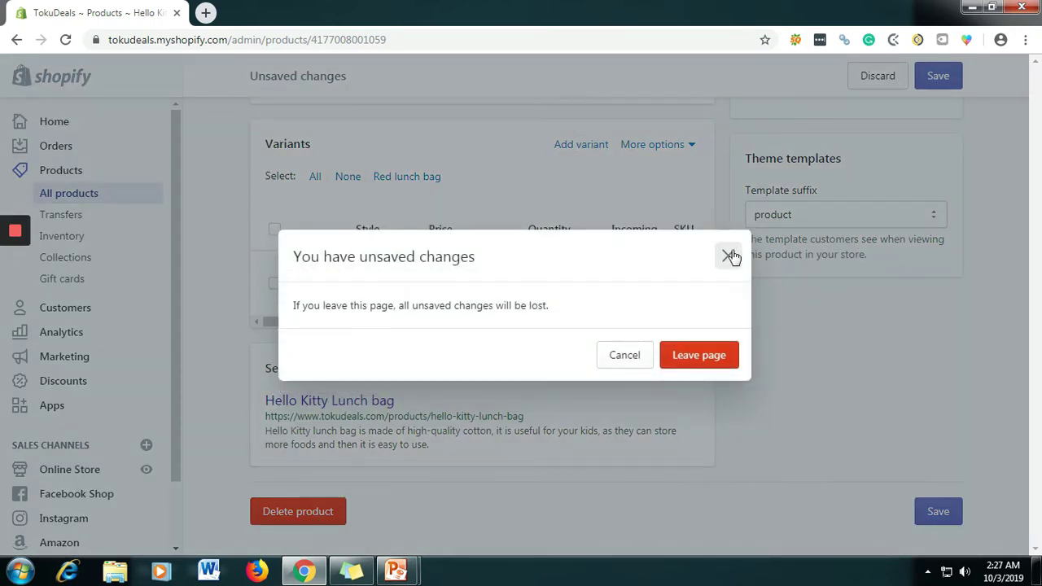
left_click(730, 258)
left_click(943, 73)
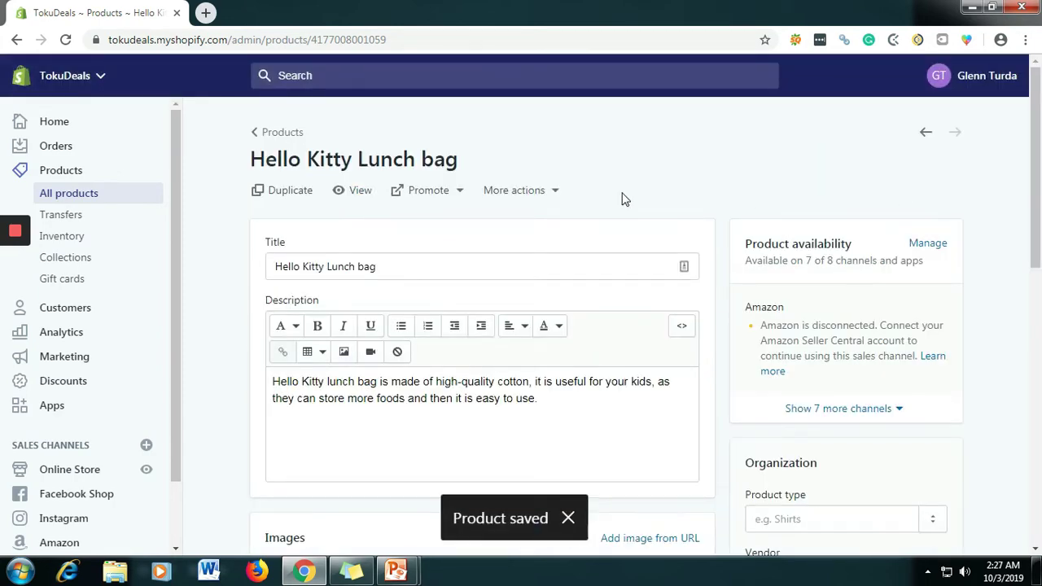
scroll(651, 224, "down", 4)
scroll(675, 232, "down", 5)
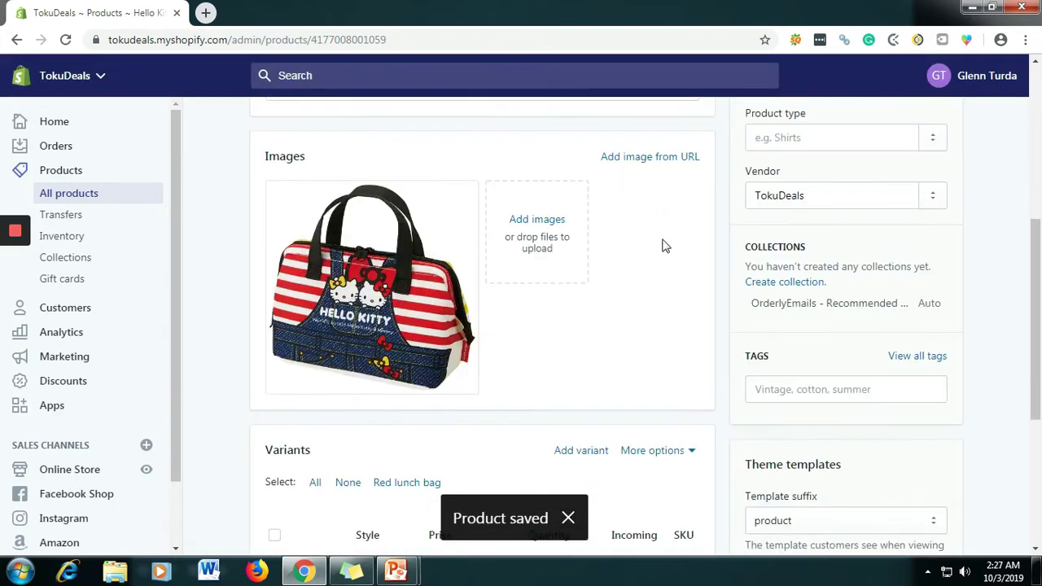
left_click(584, 145)
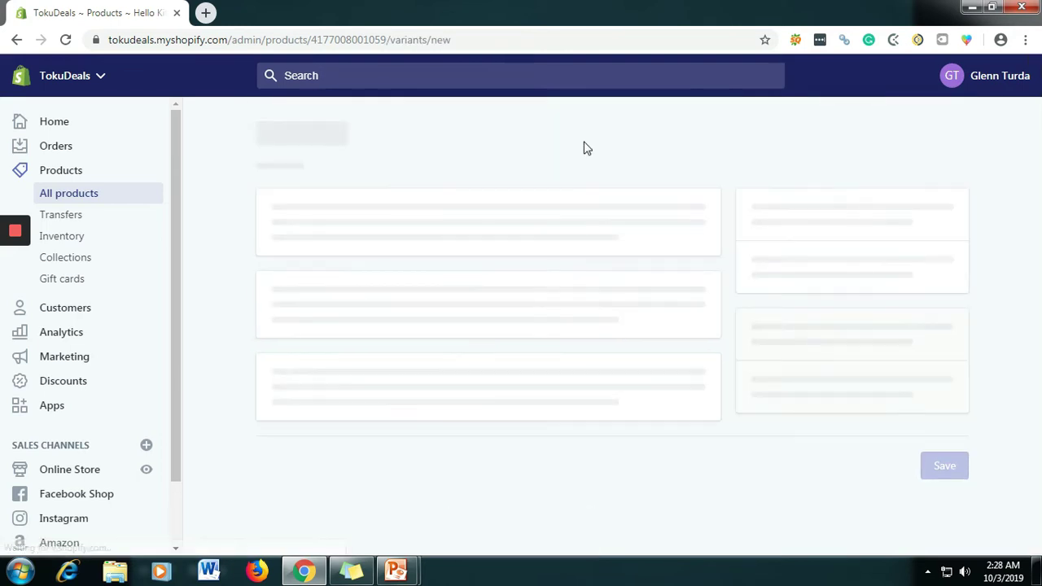
Give the new variant Style 'Yellow lunch bag' and attach the uploaded yk1 image.
scroll(709, 272, "down", 1)
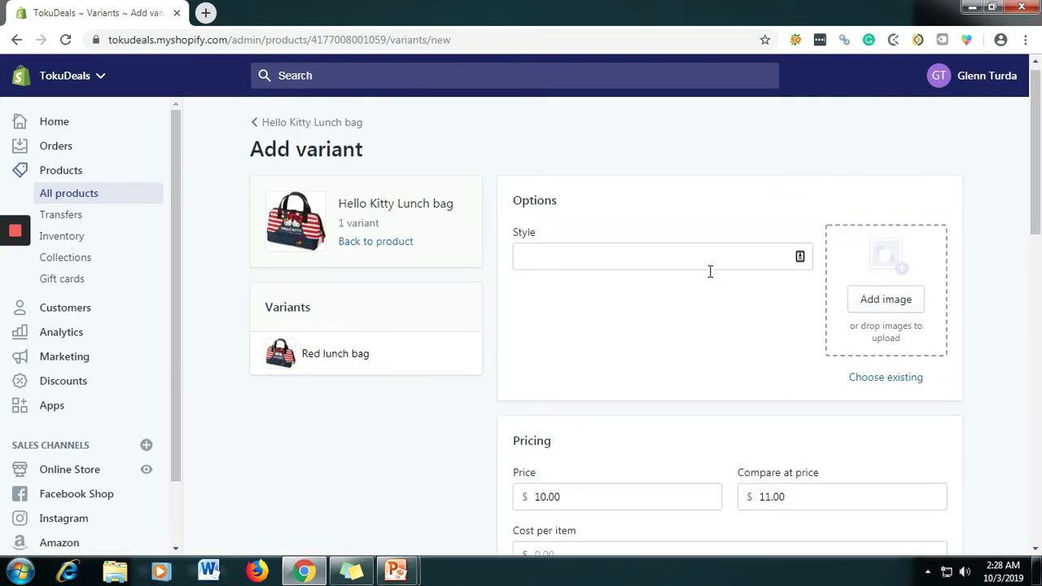
left_click(632, 194)
type("Yellow lunch bag")
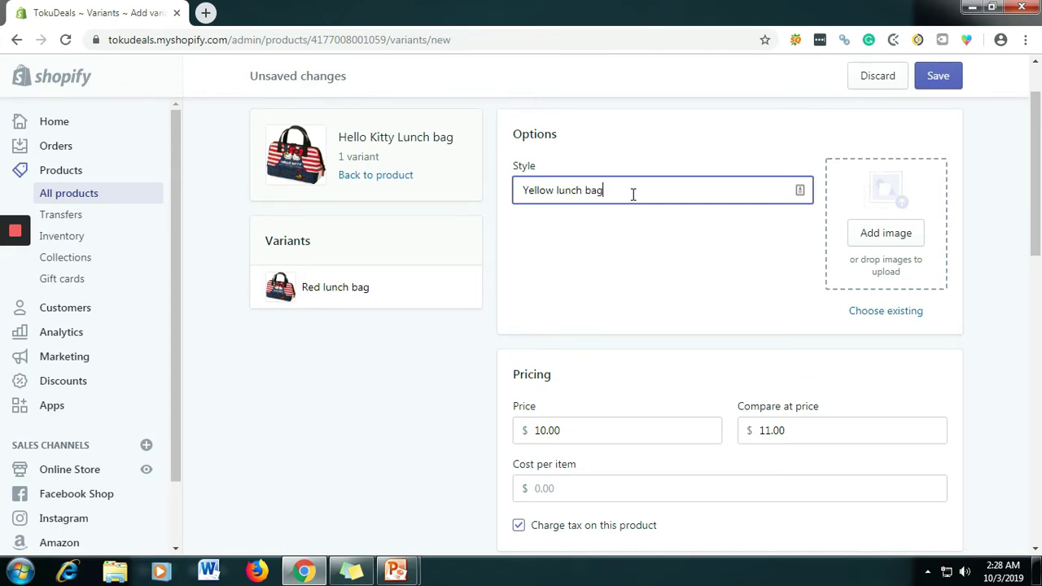
left_click(889, 234)
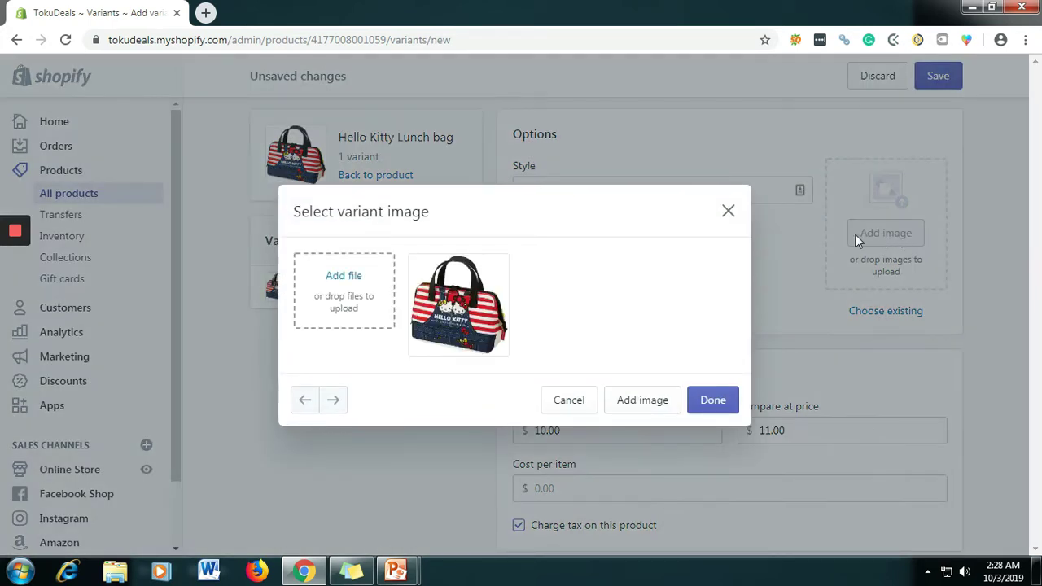
left_click(351, 276)
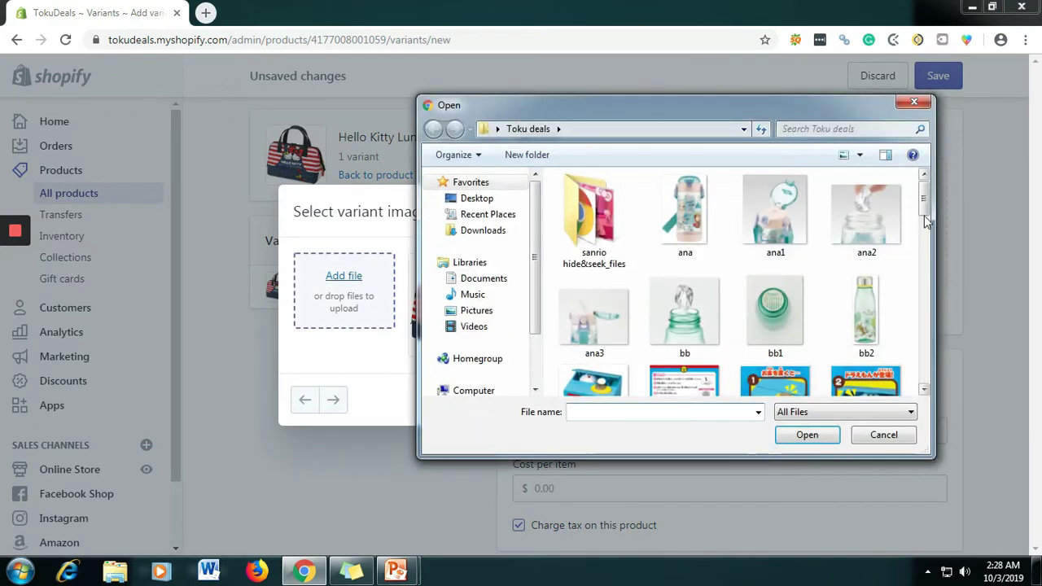
left_click_drag(926, 222, 923, 379)
left_click(684, 349)
left_click(789, 436)
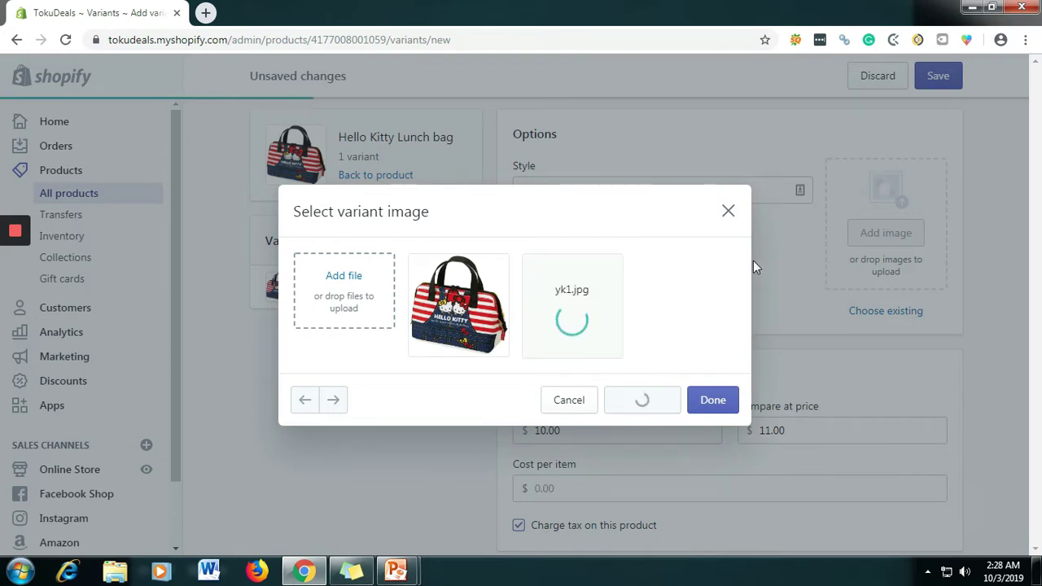
left_click(713, 400)
scroll(781, 297, "down", 1)
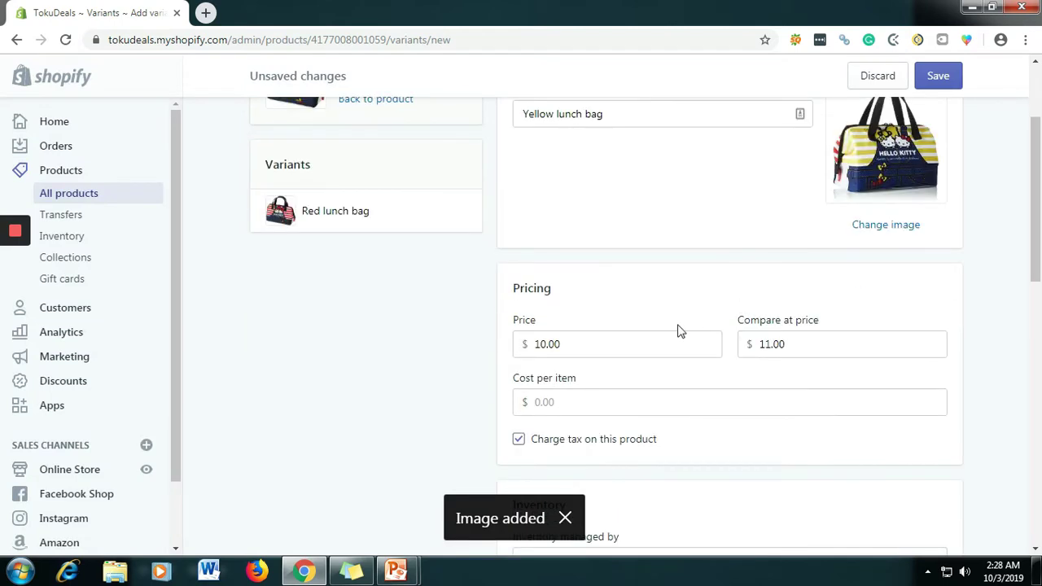
Set the Yellow lunch bag variant's available quantity to 10 and save it.
scroll(682, 330, "up", 2)
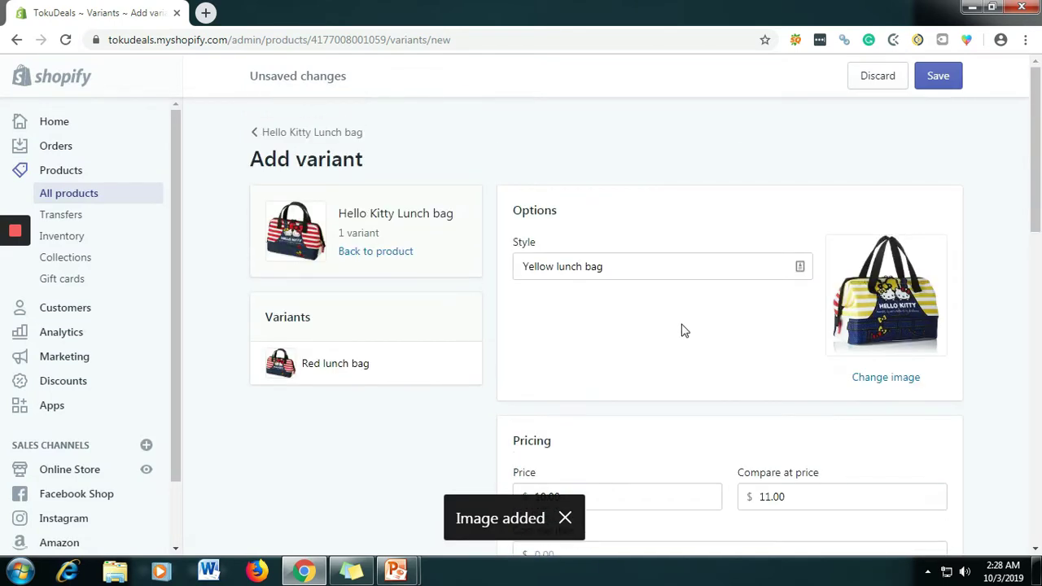
scroll(639, 391, "down", 1)
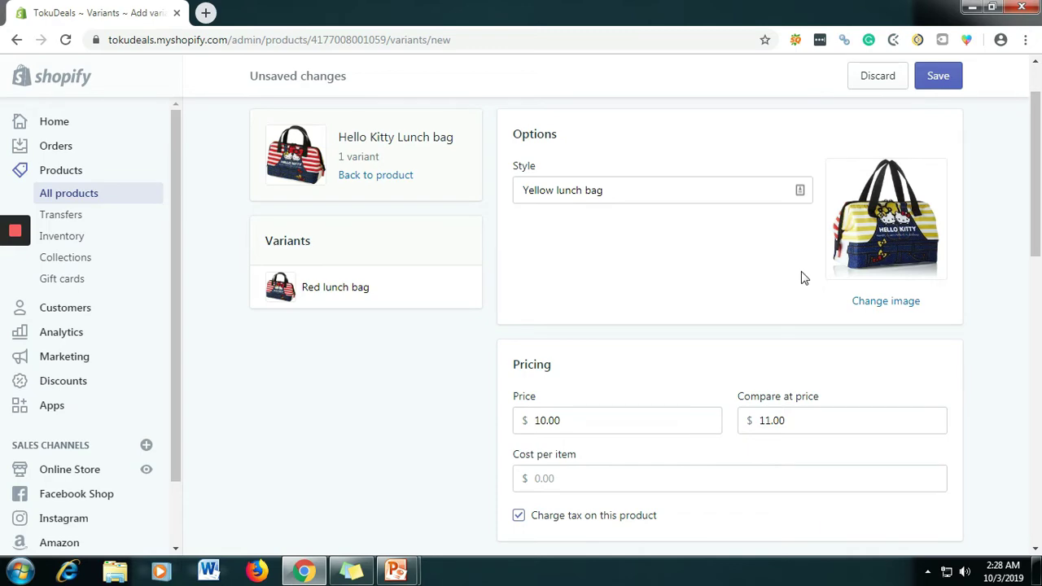
scroll(739, 281, "down", 3)
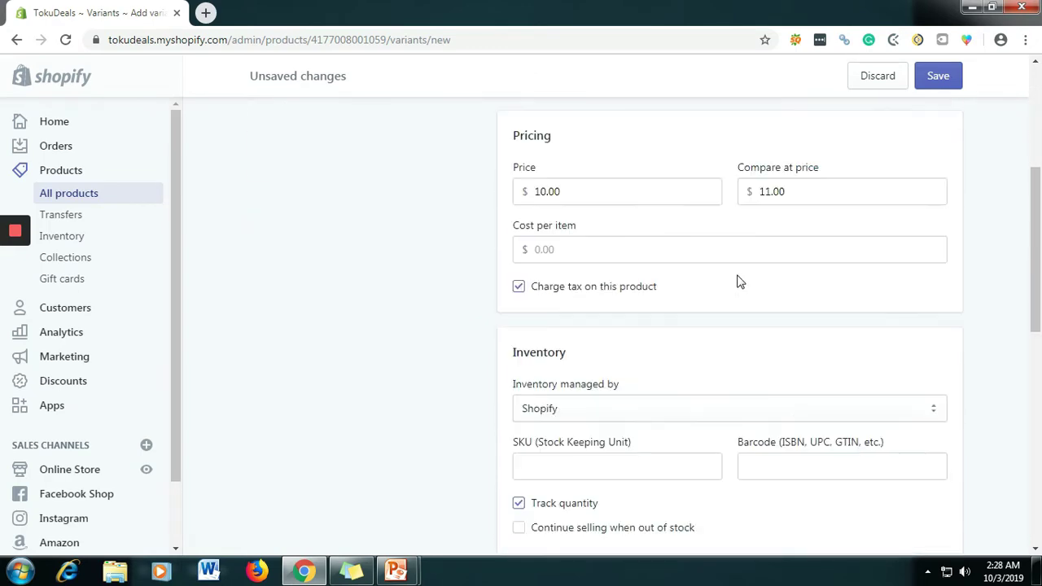
scroll(882, 260, "up", 2)
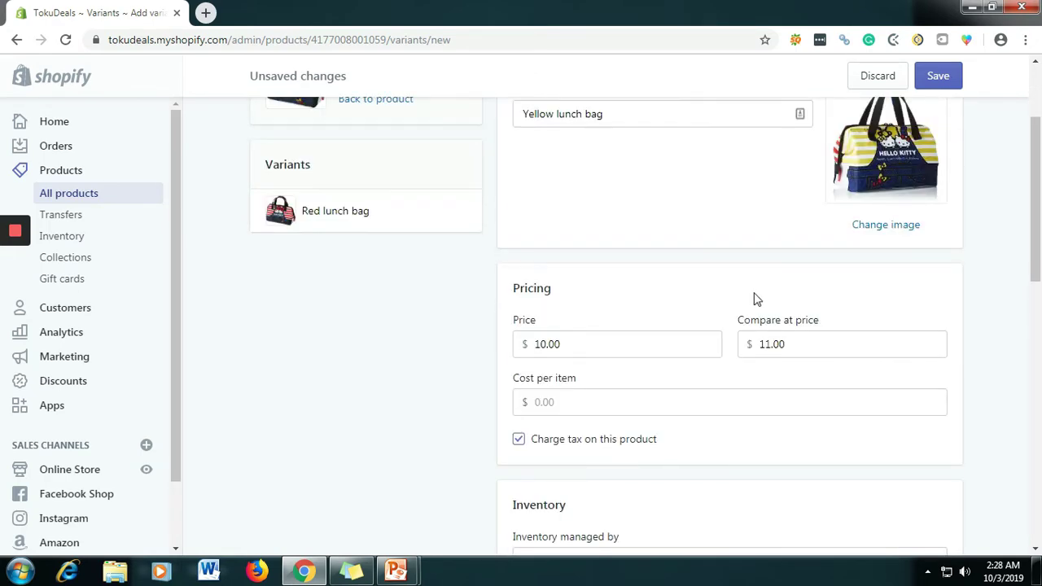
scroll(714, 280, "down", 5)
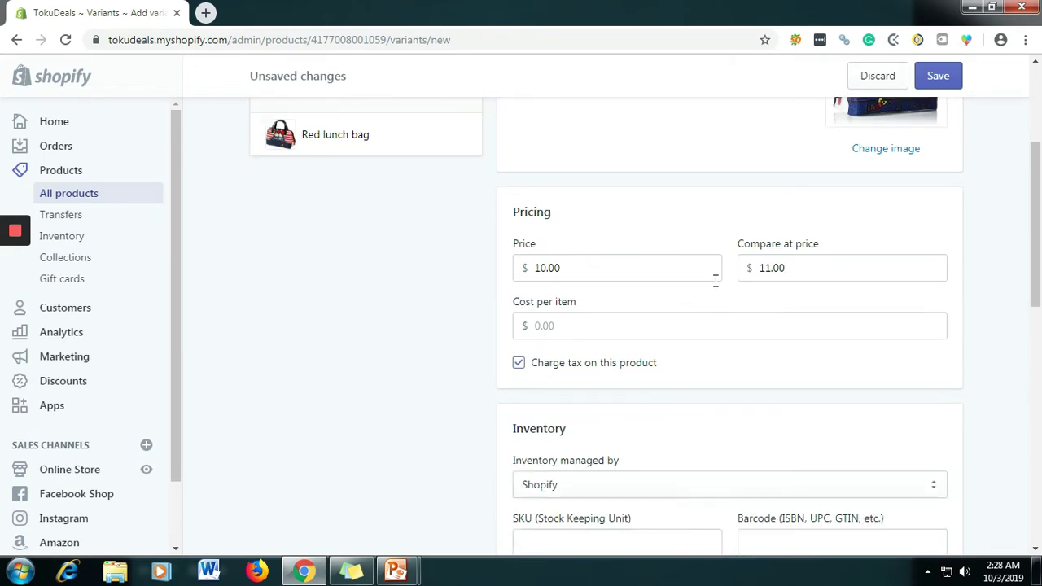
scroll(640, 337, "down", 4)
scroll(622, 346, "up", 1)
scroll(623, 346, "down", 1)
scroll(623, 346, "up", 4)
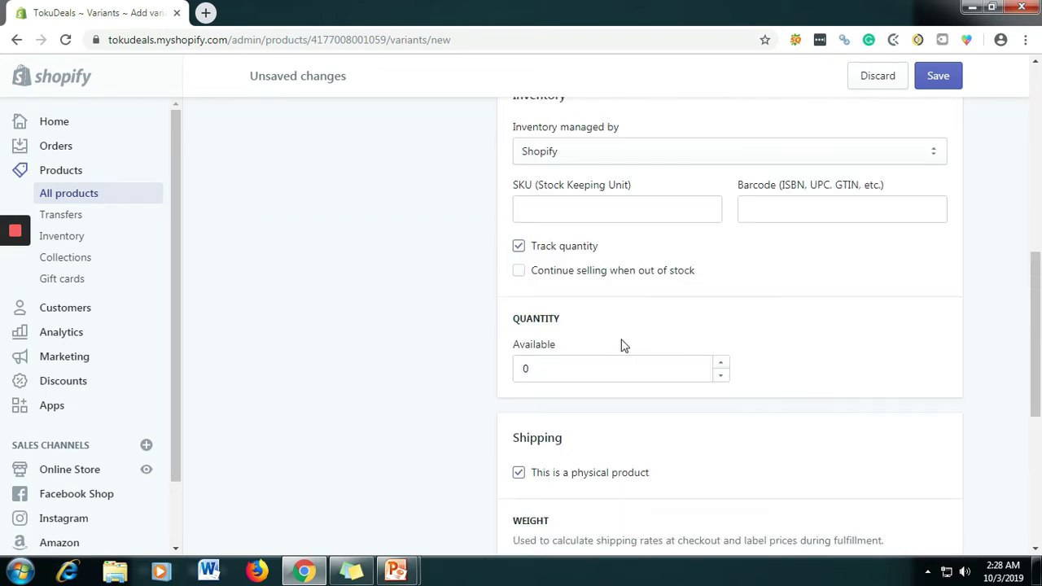
left_click(521, 368)
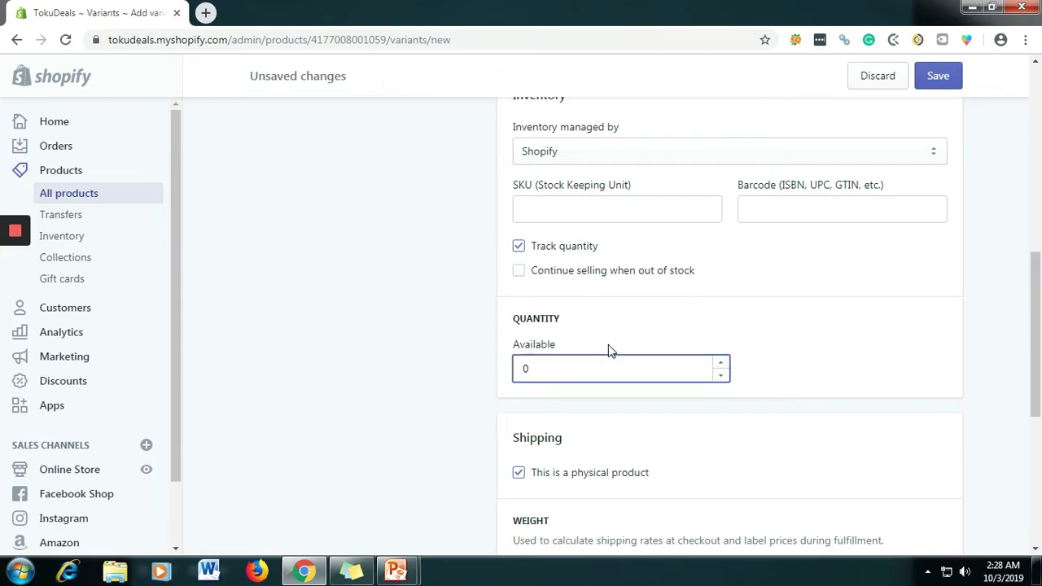
left_click(834, 338)
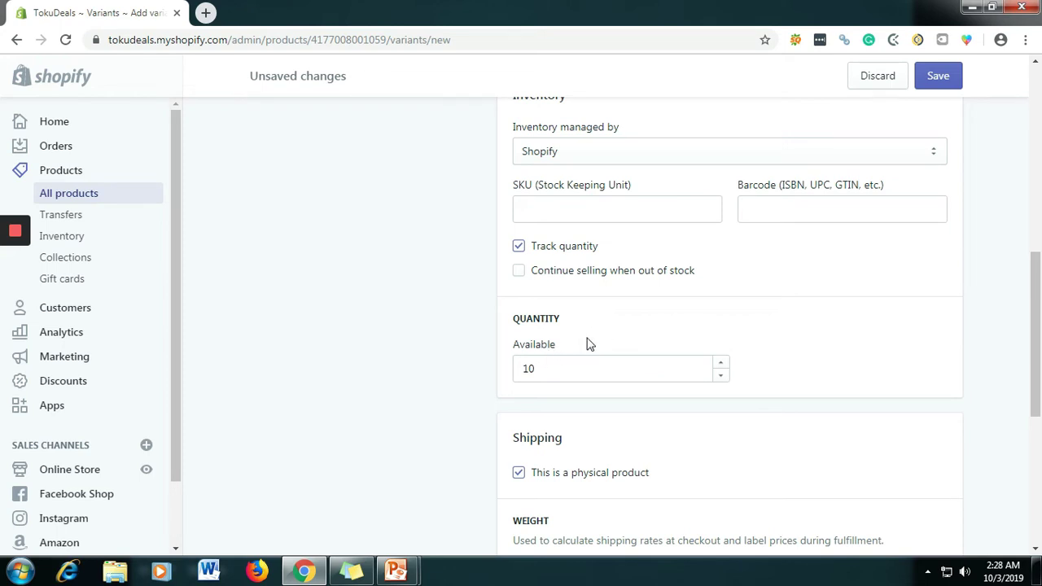
left_click_drag(1036, 326, 1017, 101)
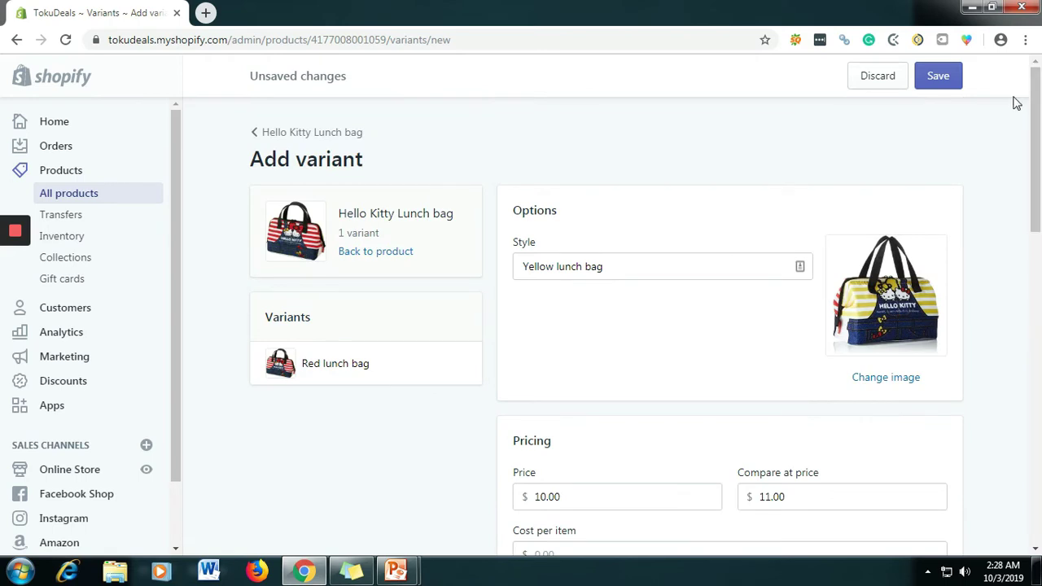
left_click(939, 77)
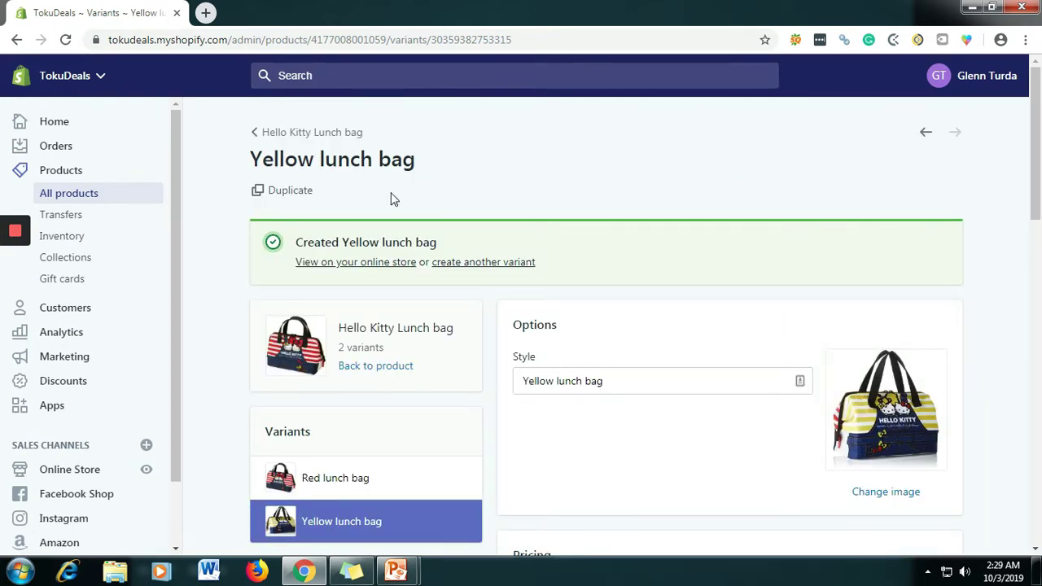
Back on the product, add the tags 'Hello kitty lunch bag' and 'hello kitty'.
left_click(256, 138)
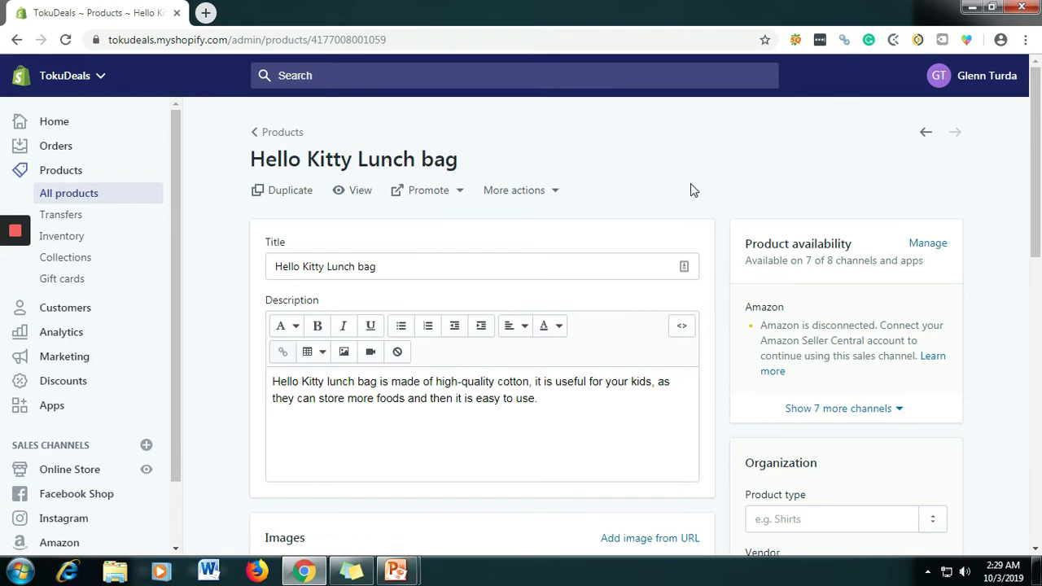
scroll(798, 203, "down", 4)
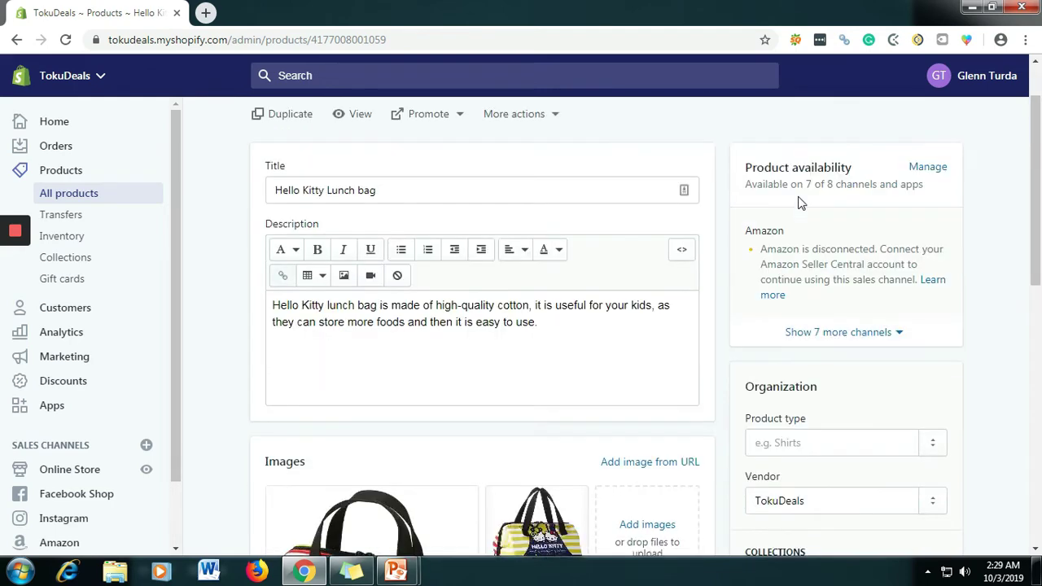
left_click(801, 465)
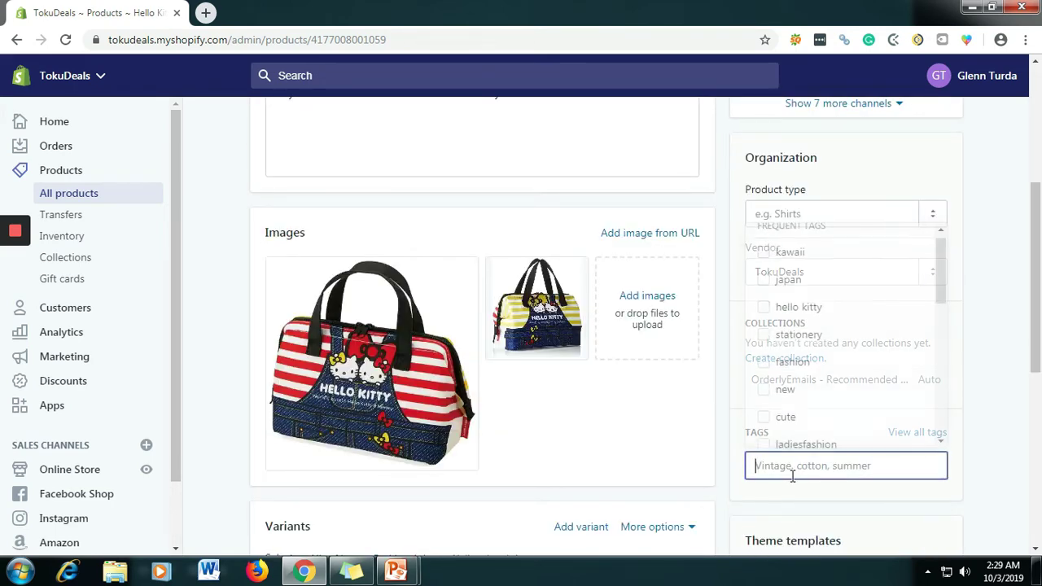
type("Hello")
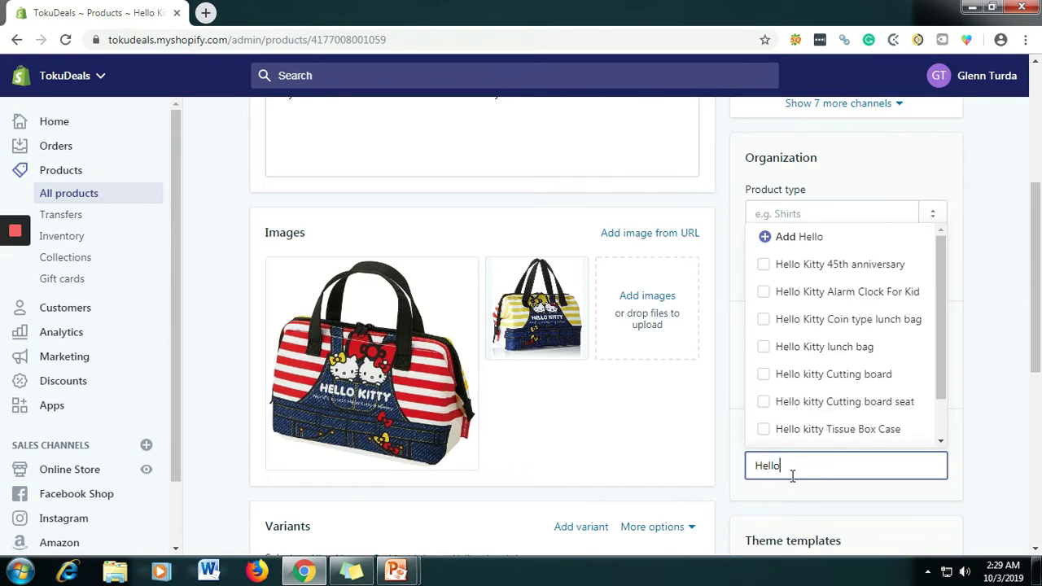
type(" kitty ")
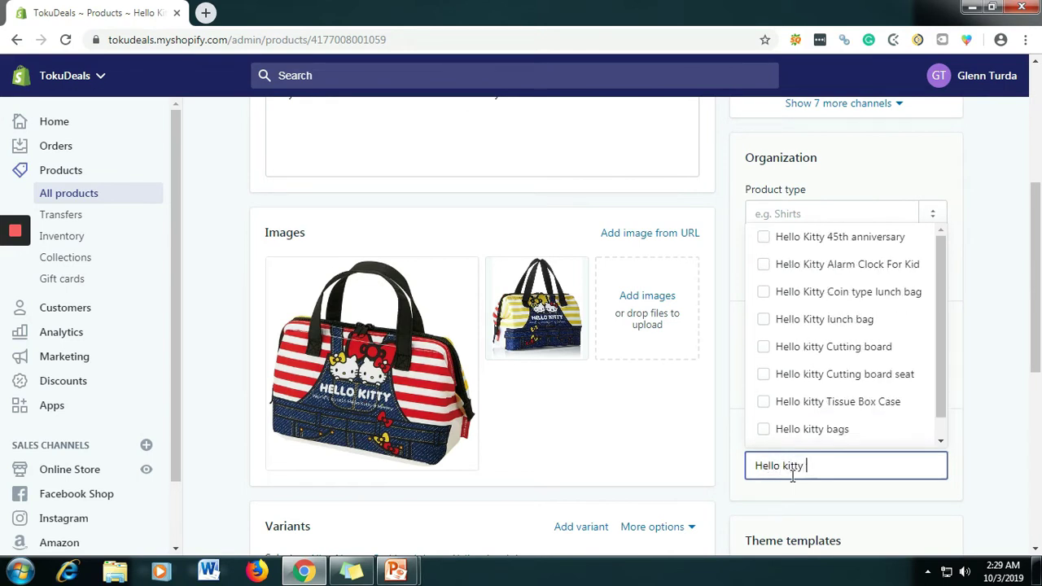
type("lunch bag")
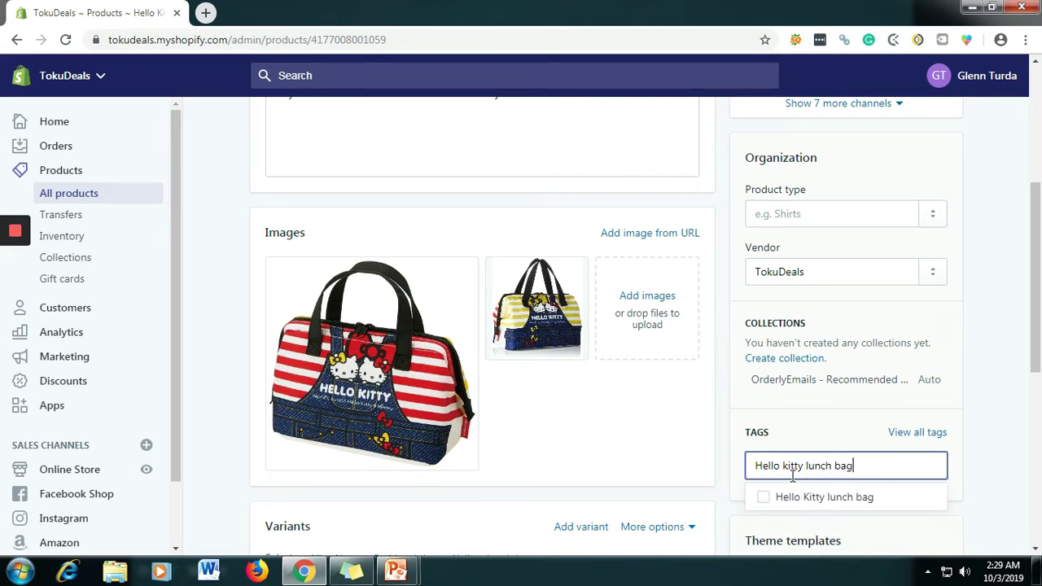
key("Return")
type("hello kitty")
key("Return")
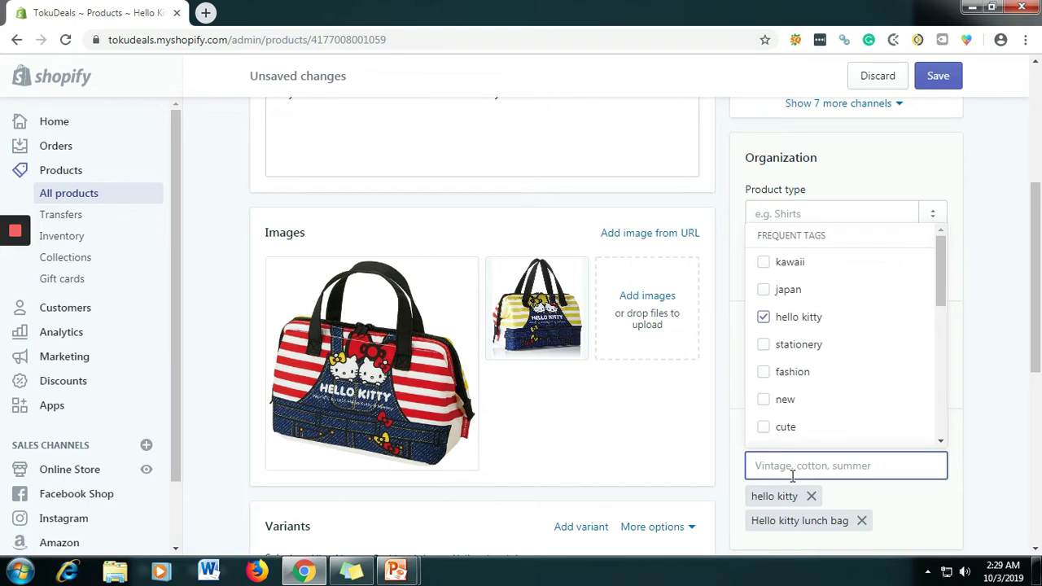
Add the tags 'lunch bag for kids' and 'lunch bag'.
type("lunch ")
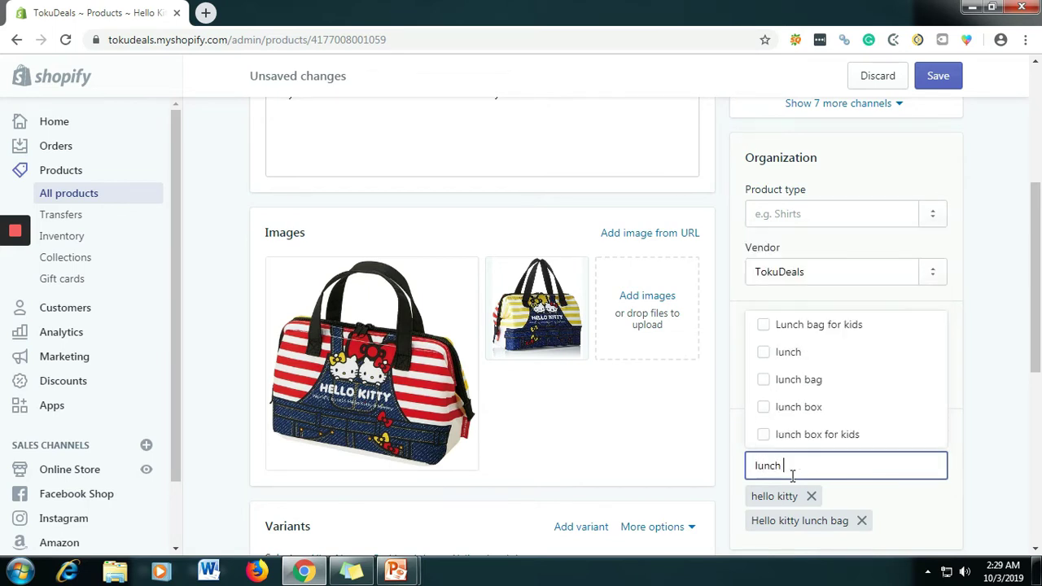
type("bag ro")
key("BackSpace")
key("BackSpace")
type("fo")
key("BackSpace")
type("or kid")
left_click(819, 524)
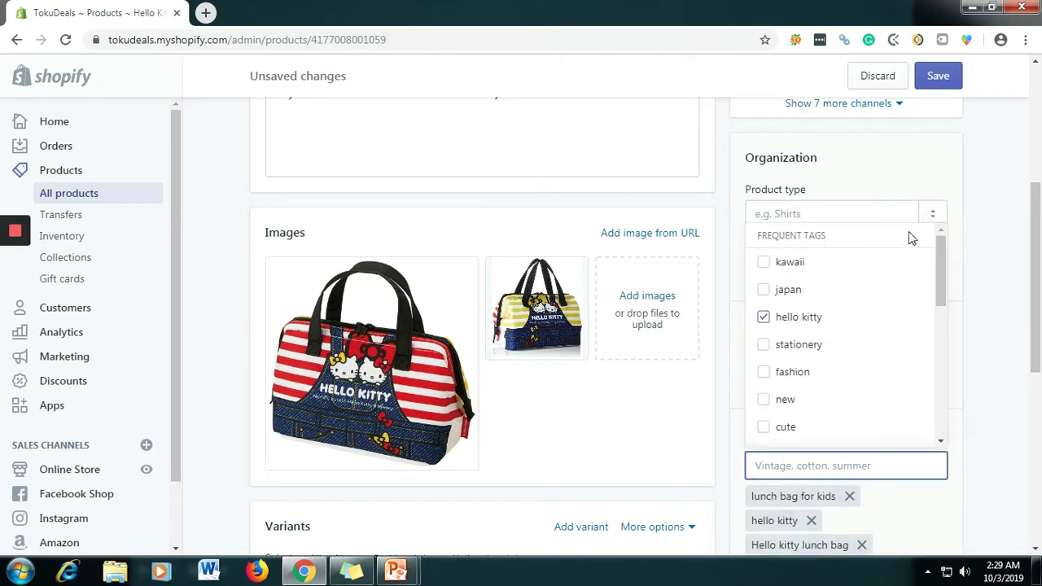
type("lunch")
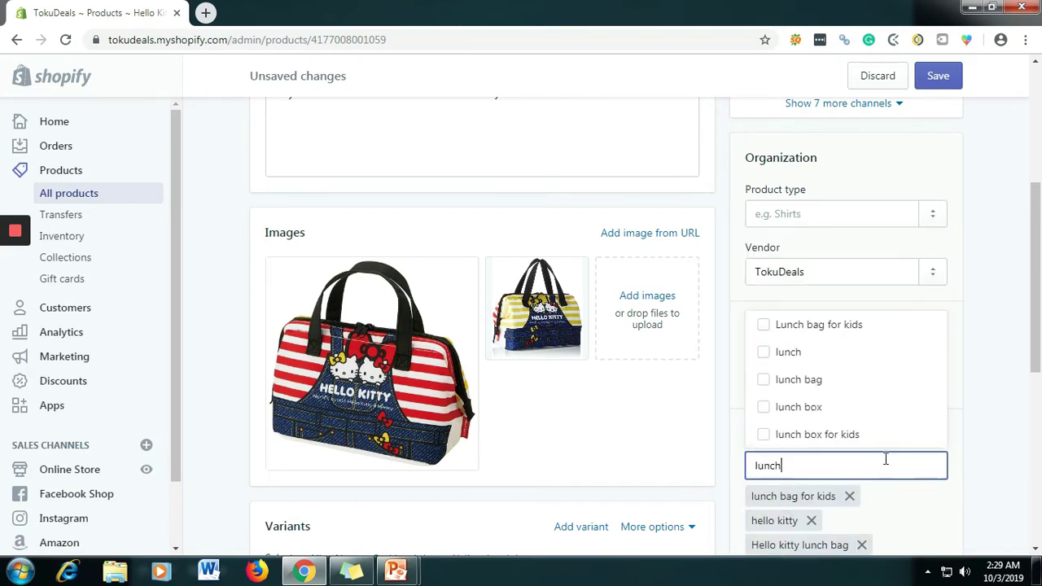
type(" bag")
key("Return")
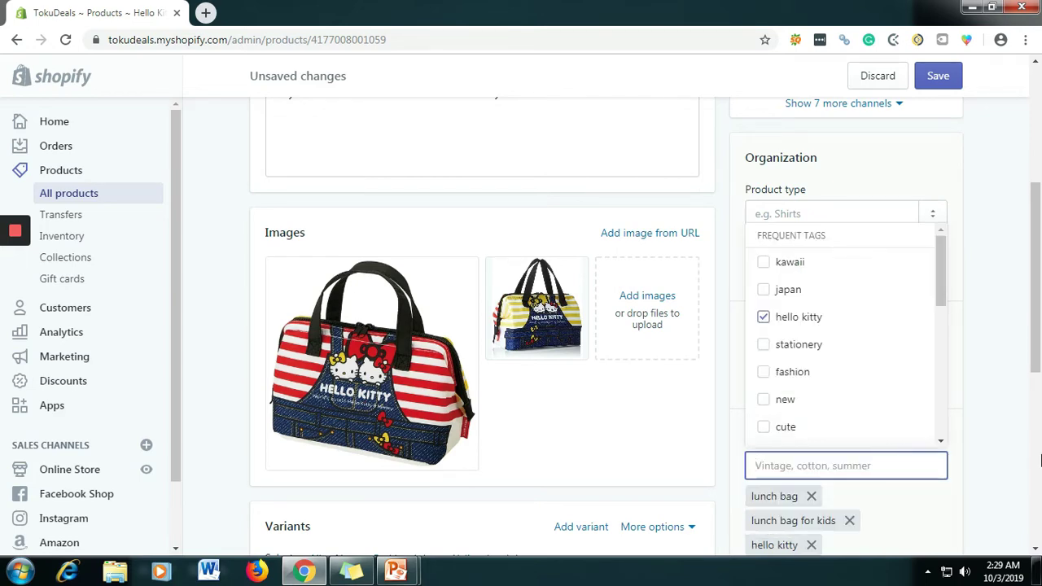
scroll(1040, 461, "down", 5)
left_click(977, 384)
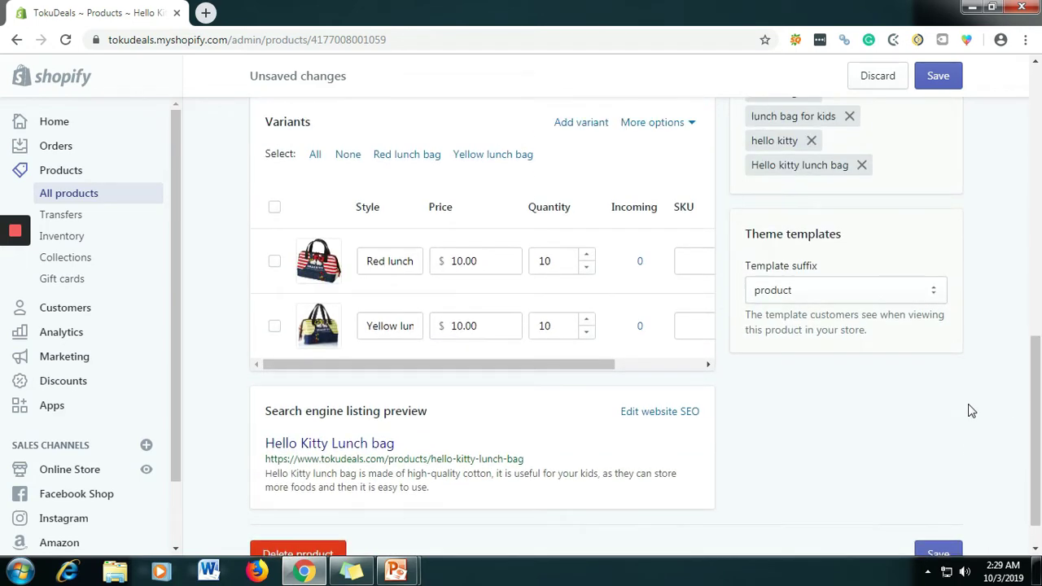
scroll(971, 411, "up", 3)
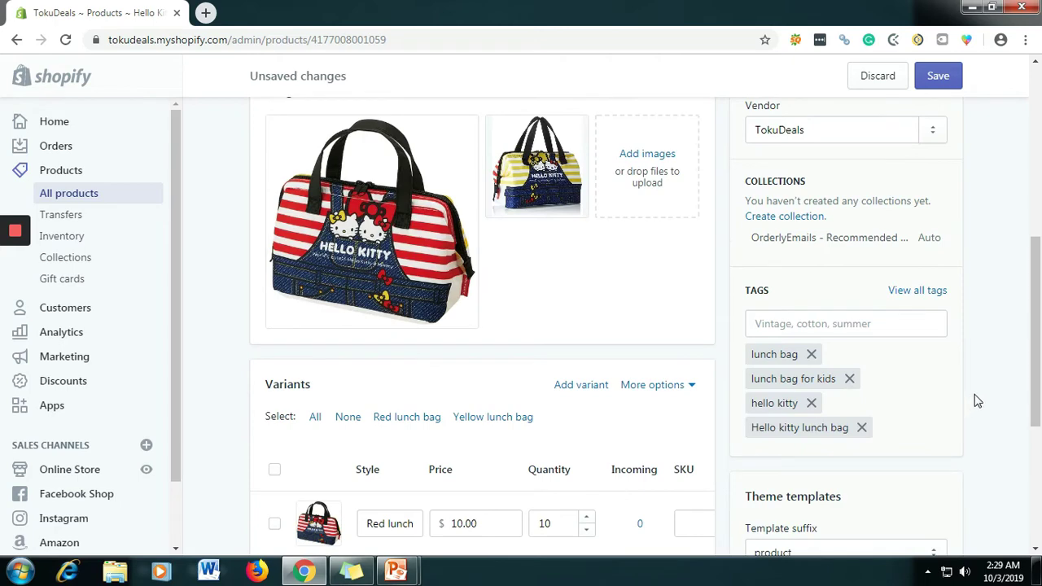
scroll(985, 366, "up", 5)
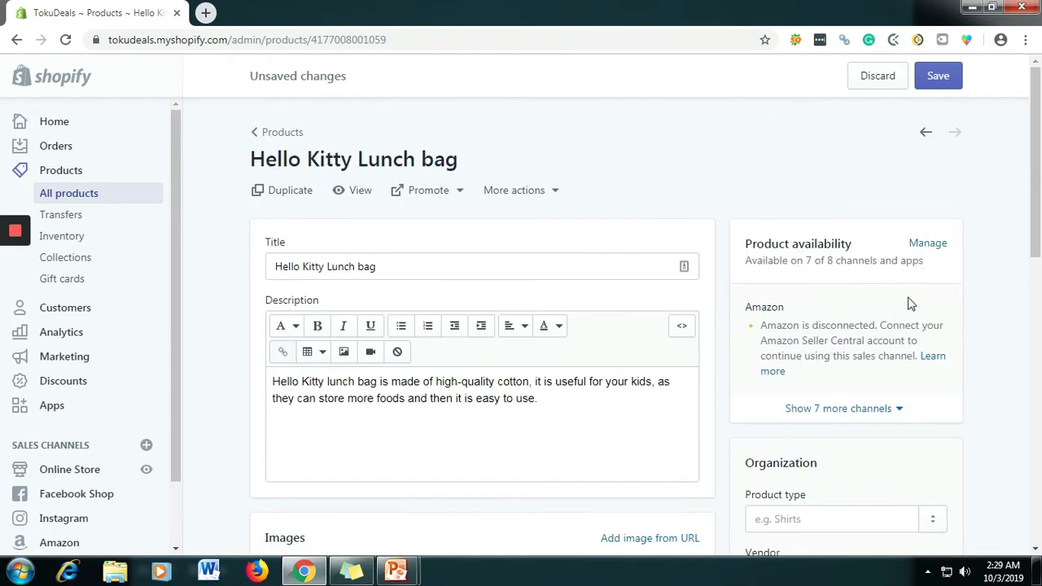
Remove the product from Facebook Shop, Instagram, Amazon, Facebook Marketing, Google Shopping, Messenger and Apple Business Chat.
left_click(936, 245)
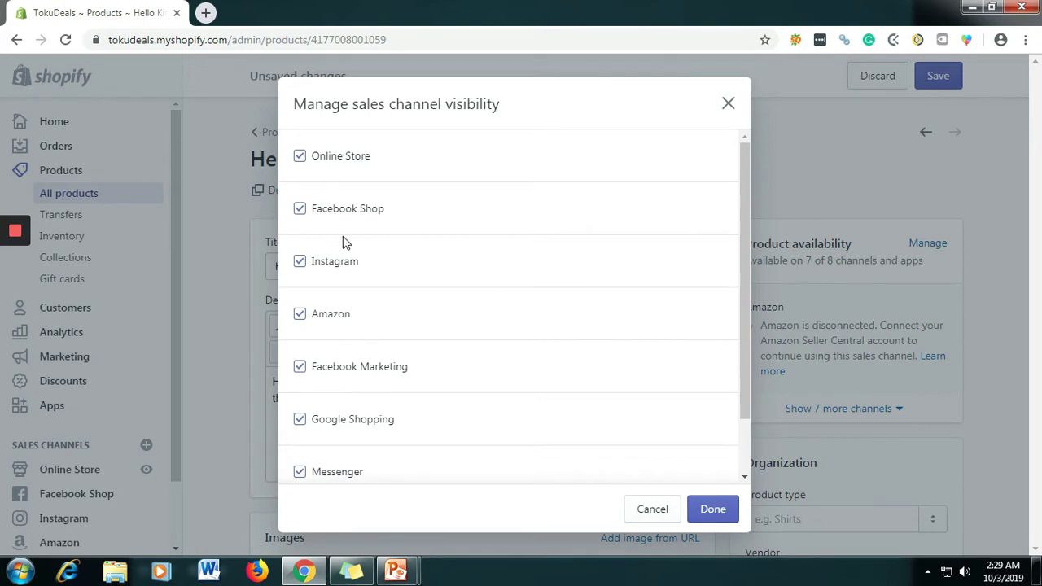
left_click(300, 210)
left_click(299, 262)
left_click(301, 315)
left_click(299, 368)
left_click(300, 420)
left_click(300, 472)
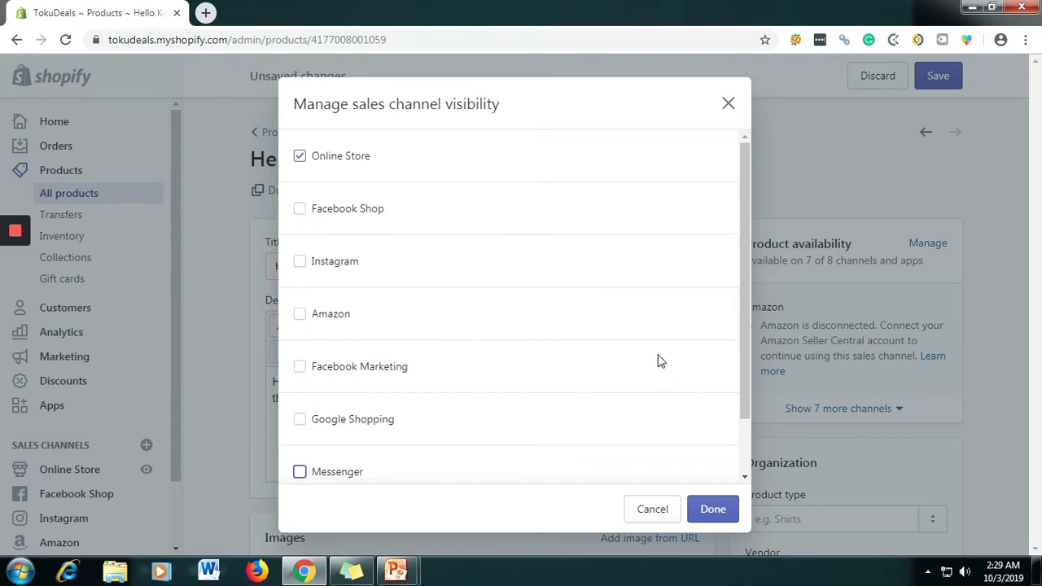
left_click_drag(748, 285, 748, 384)
left_click(389, 462)
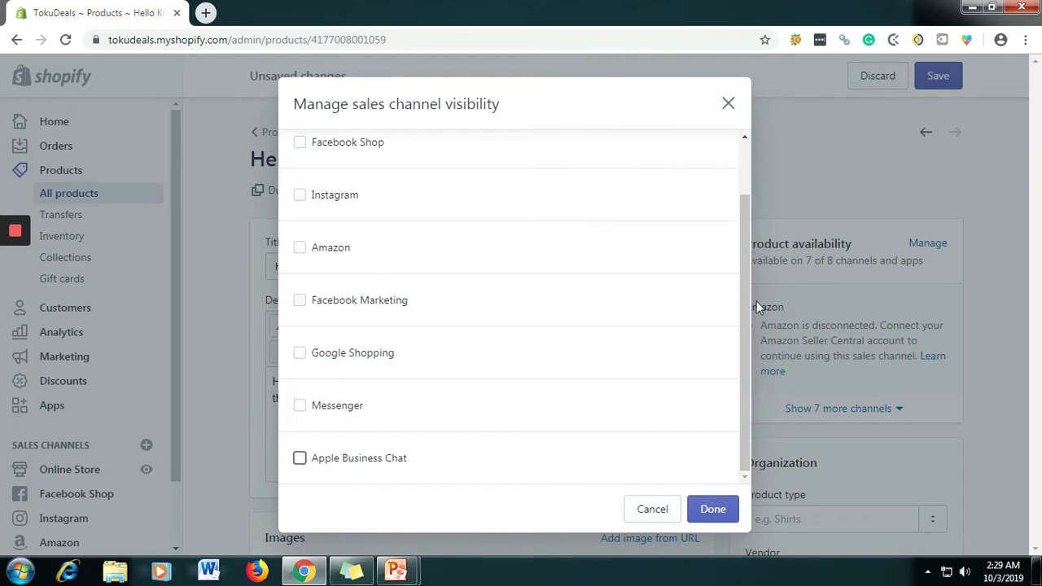
left_click_drag(745, 332, 615, 173)
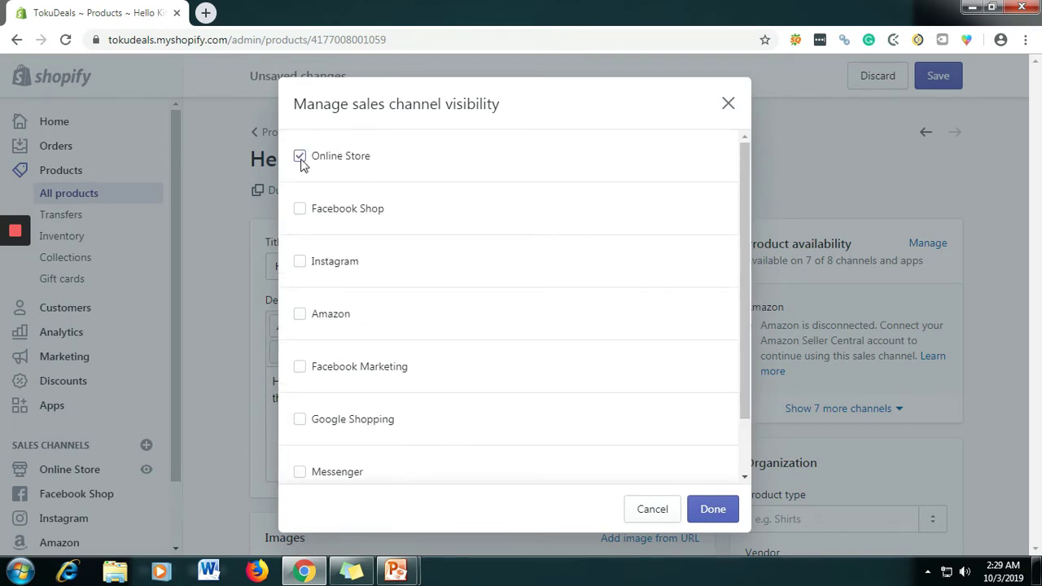
Keep Online Store as the only sales channel and save the product.
left_click(300, 262)
left_click(301, 210)
left_click(300, 261)
left_click(300, 209)
left_click_drag(745, 311, 747, 391)
left_click(716, 512)
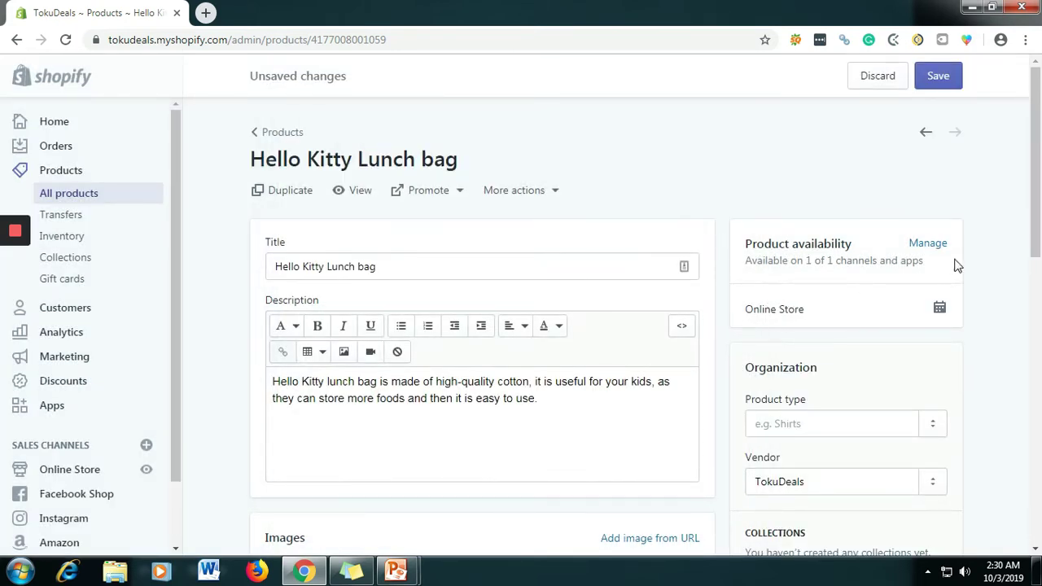
left_click(943, 83)
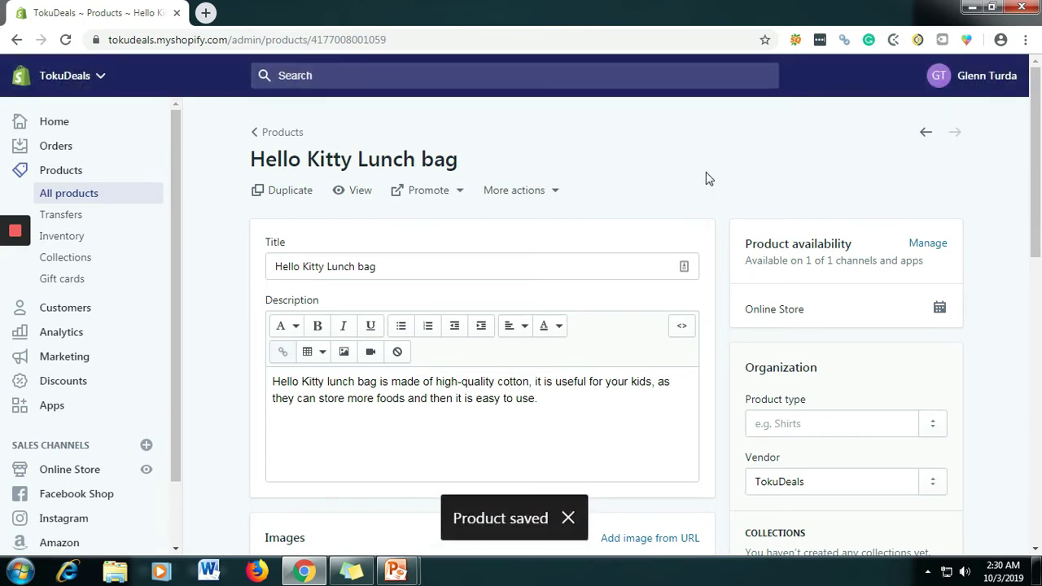
scroll(702, 197, "down", 7)
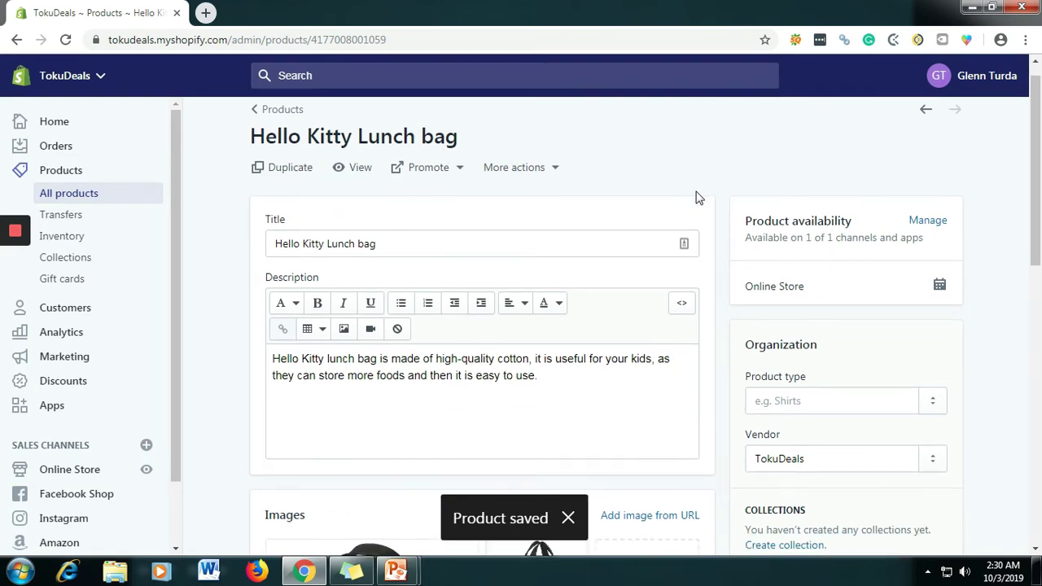
scroll(695, 200, "down", 3)
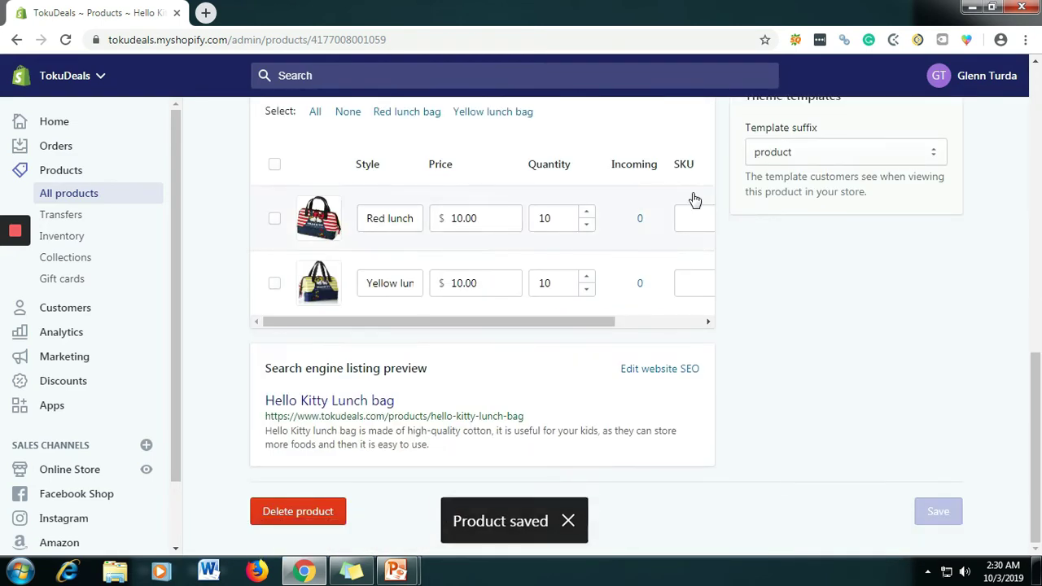
scroll(733, 257, "up", 3)
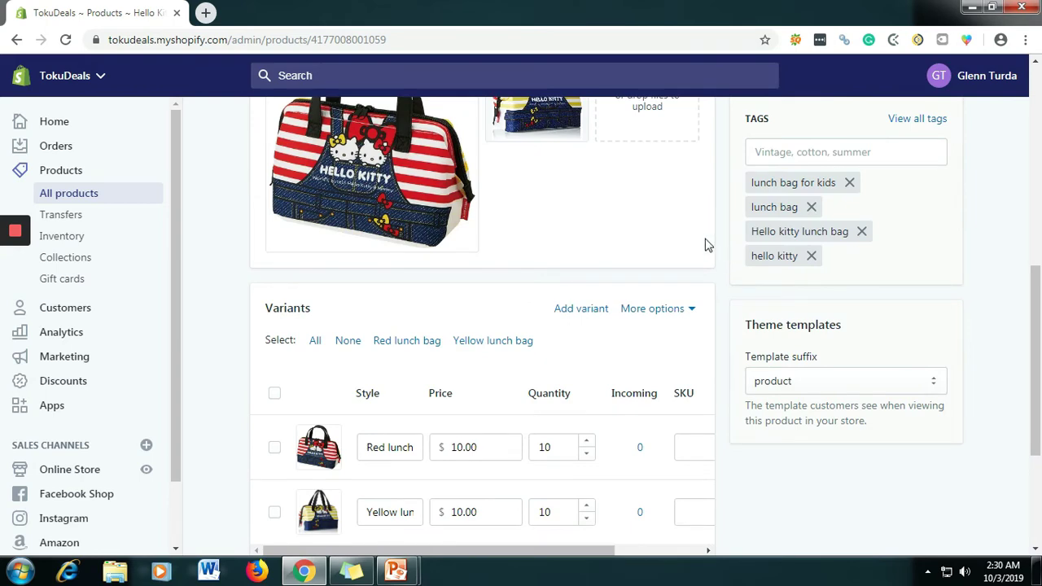
scroll(705, 244, "down", 3)
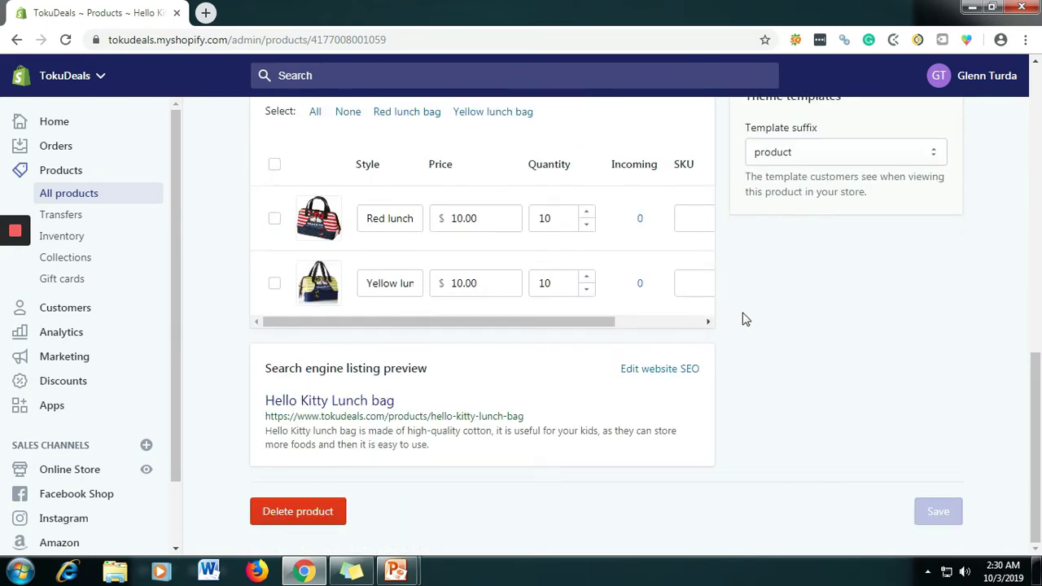
scroll(741, 320, "up", 10)
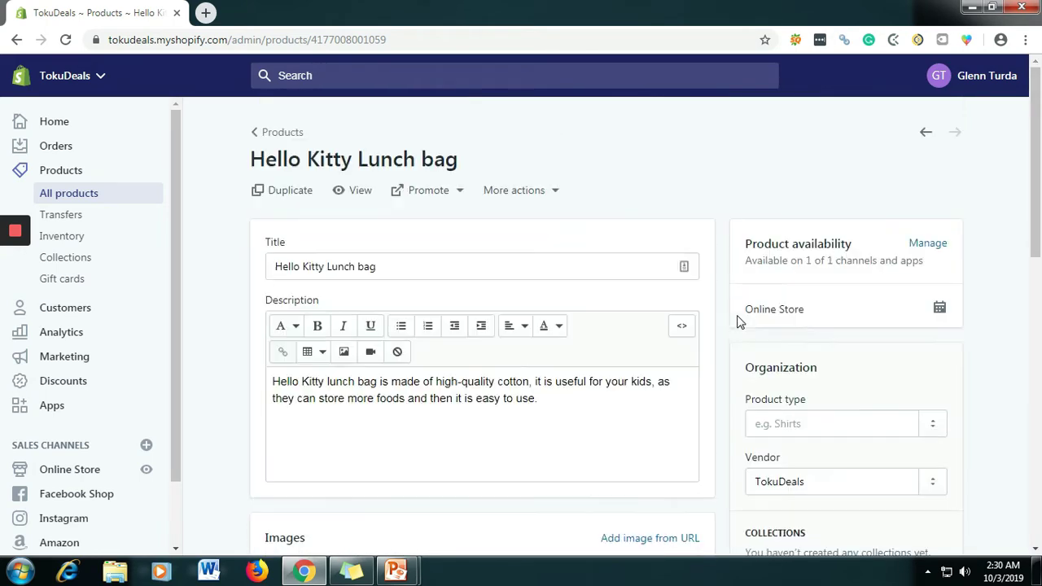
Open the live storefront page and check the $11.00 old price, $10.00 sale price and $1.00 savings.
left_click(354, 192)
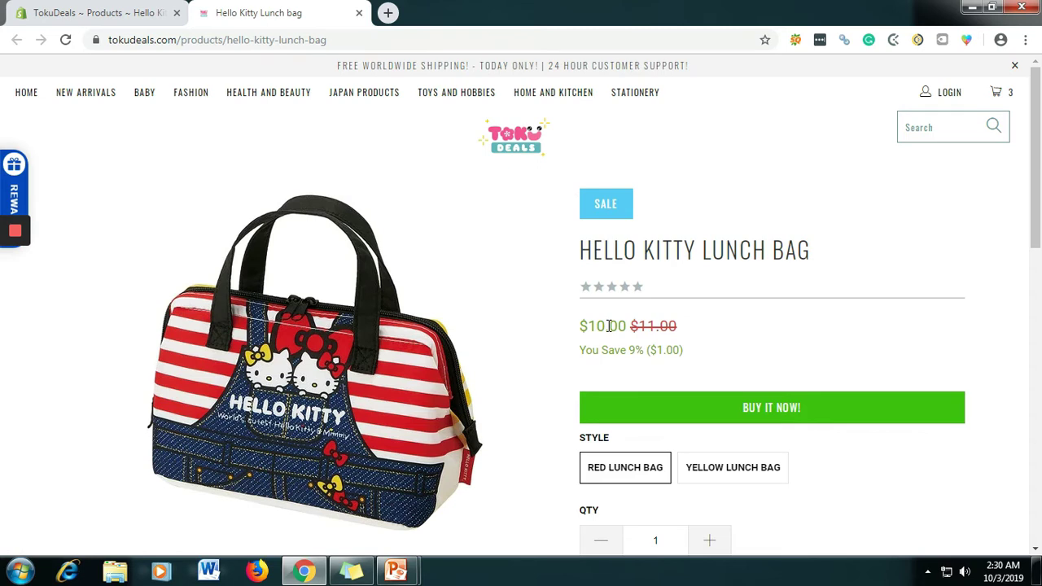
mouse_move(634, 325)
left_mouse_down()
mouse_move(687, 330)
mouse_move(652, 326)
left_mouse_up()
left_click(634, 325)
left_click_drag(666, 325, 625, 326)
double_click(607, 325)
left_click(668, 330)
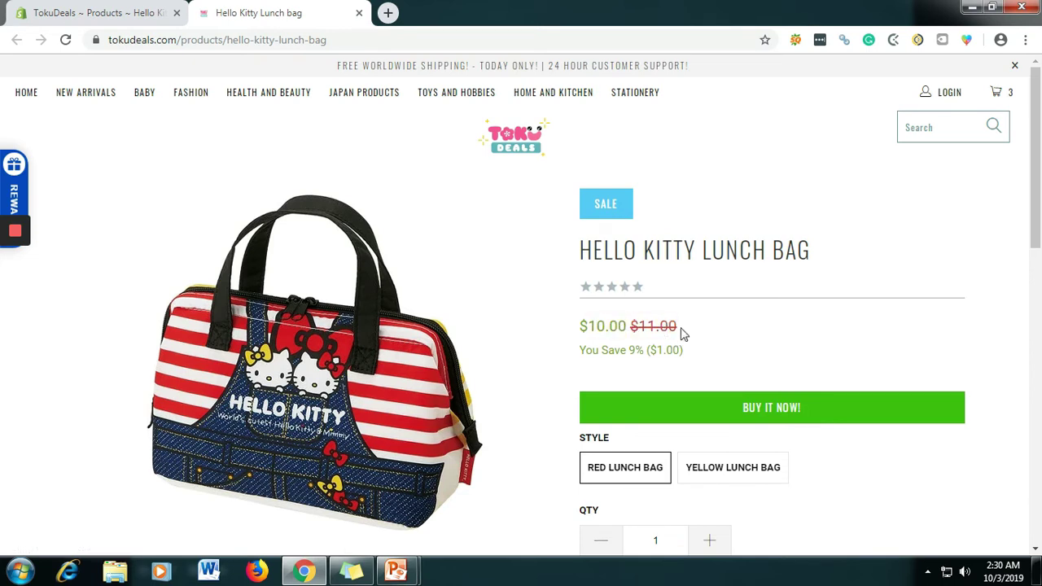
left_click_drag(691, 356, 656, 352)
left_click(753, 326)
scroll(868, 250, "down", 2)
scroll(868, 245, "up", 2)
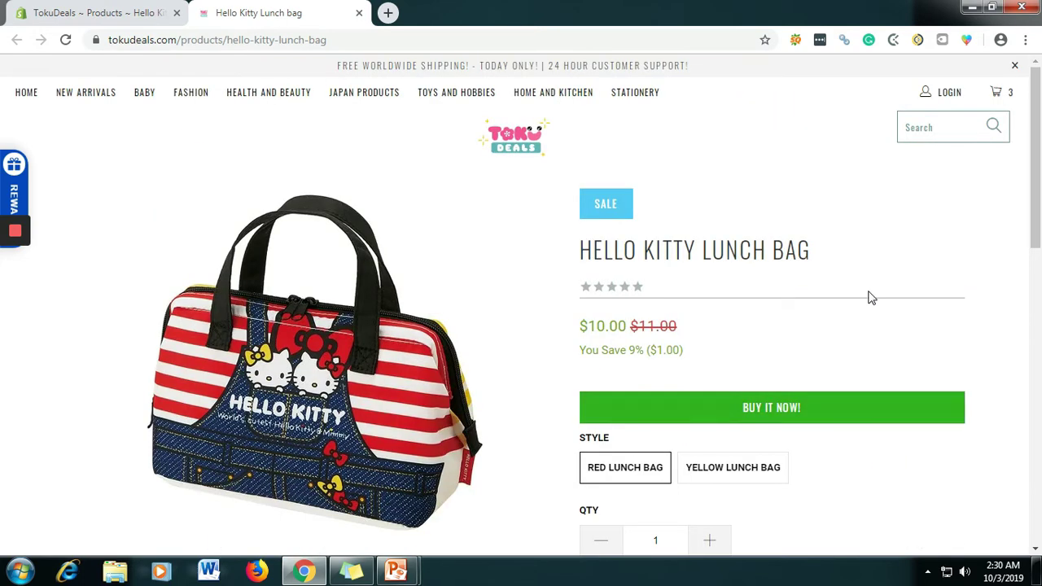
Switch between the Yellow and Red Lunch Bag styles, then return to the admin.
left_click(756, 476)
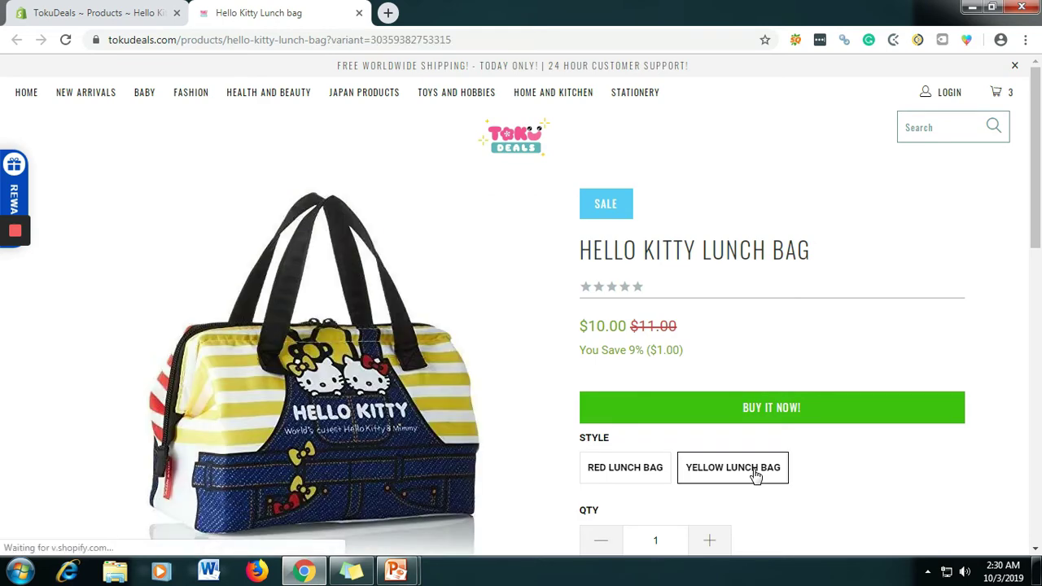
scroll(936, 371, "down", 1)
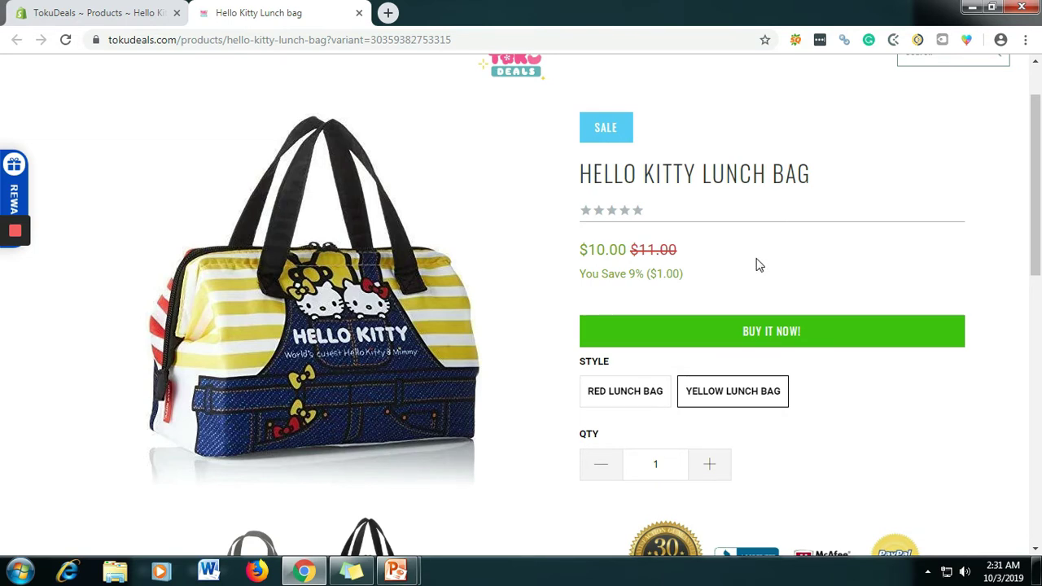
left_click(621, 397)
left_click(717, 391)
left_click(628, 395)
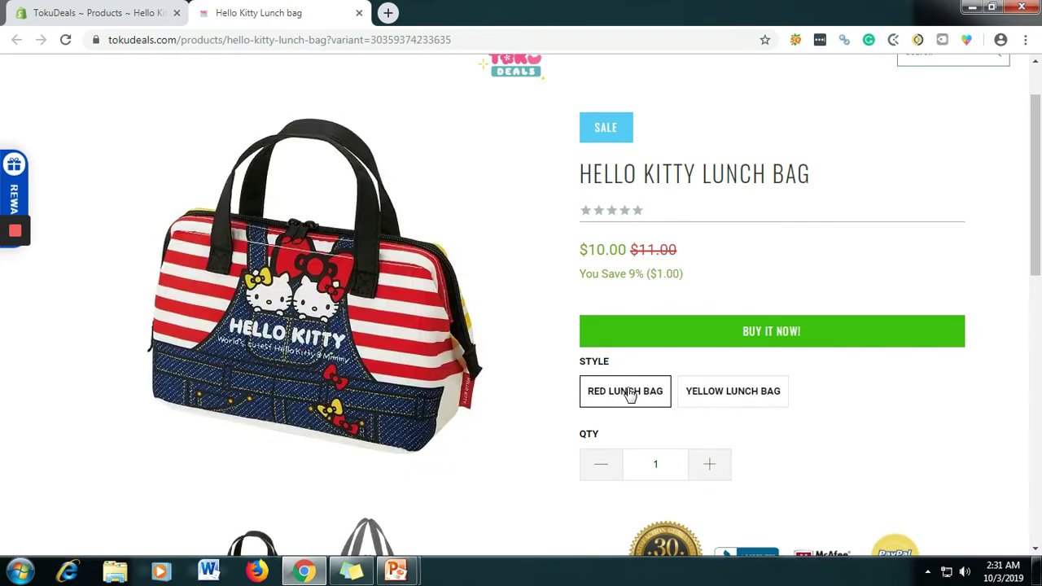
left_click(698, 391)
scroll(874, 265, "down", 3)
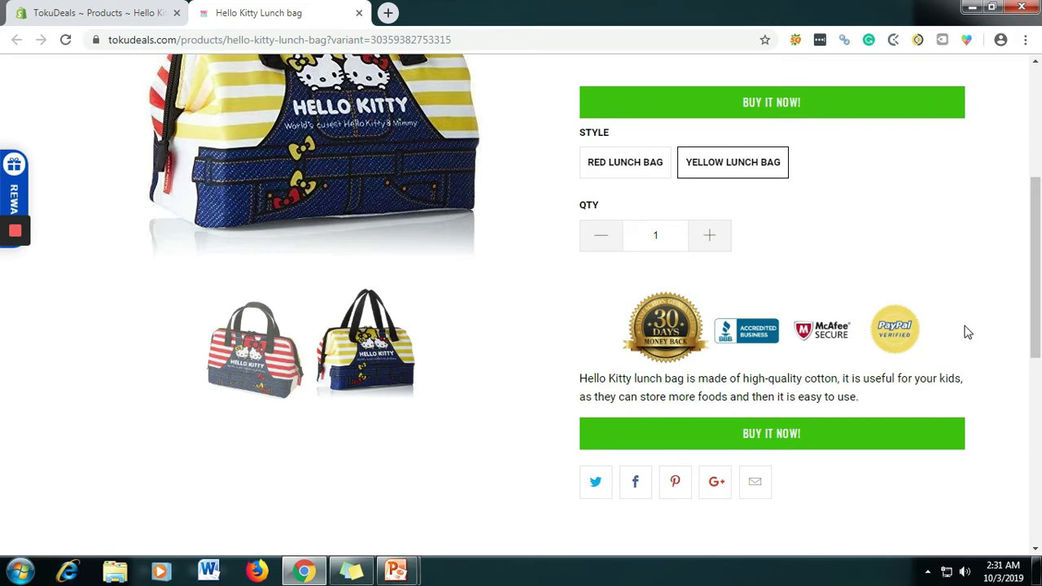
left_click_drag(1034, 306, 1036, 198)
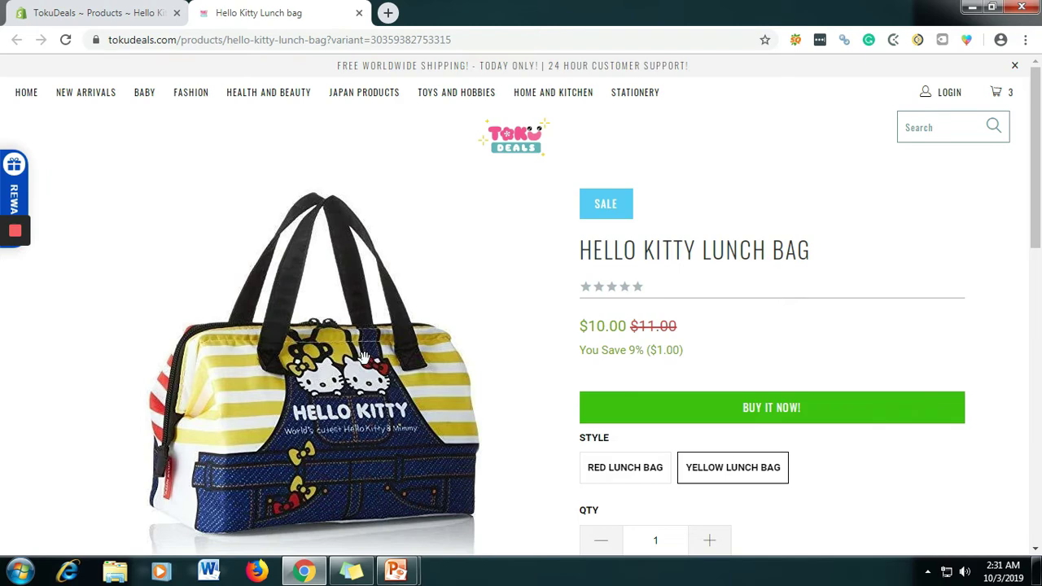
left_click(135, 8)
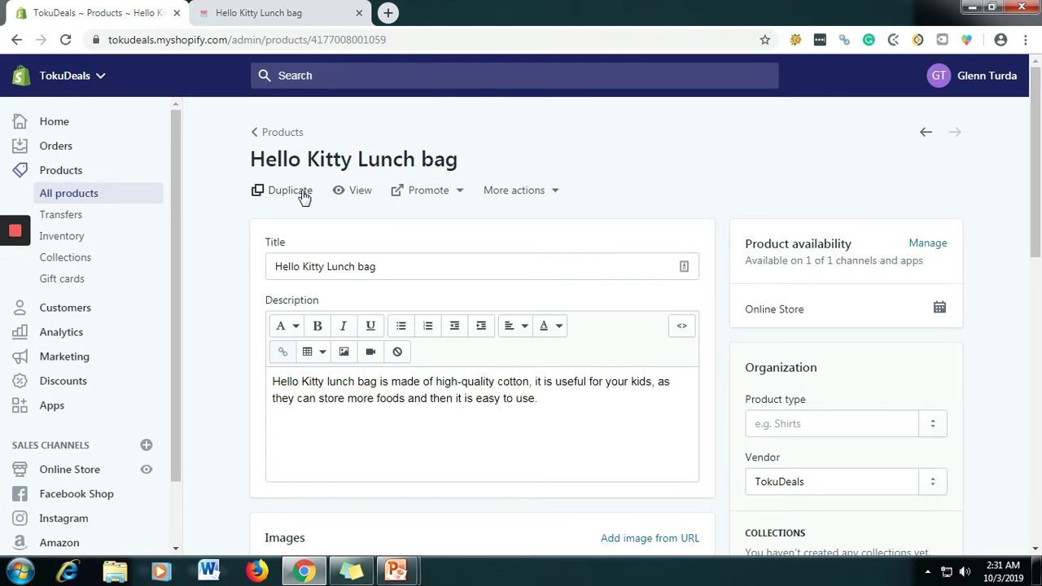
Show the store's installed apps and scroll down the list to find Oberlo.
left_click(78, 410)
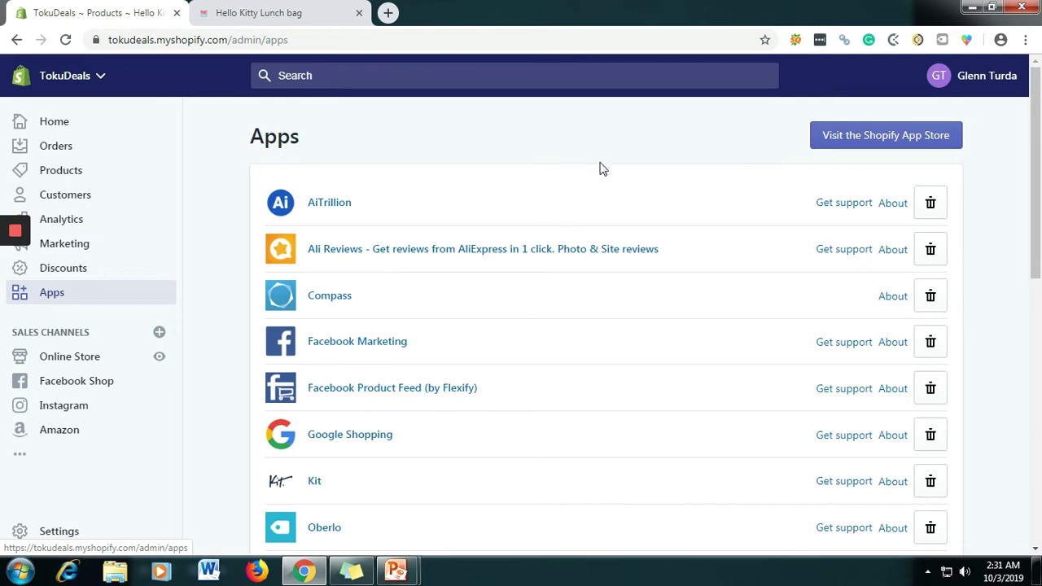
scroll(603, 185, "down", 4)
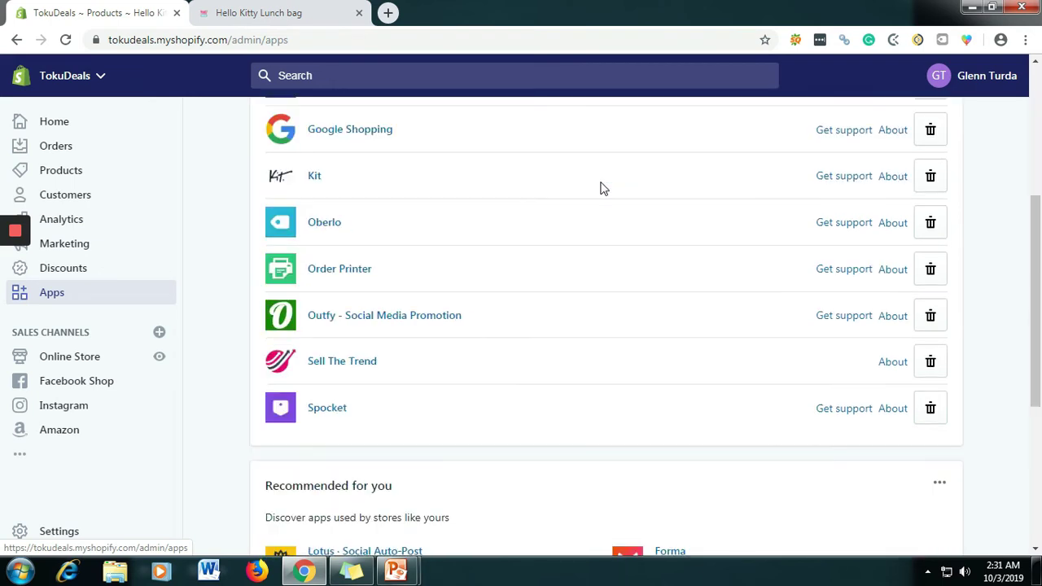
From Oberlo's Import List, import the Yesello folding reverse umbrella and open it in the Shopify admin.
left_click(332, 226)
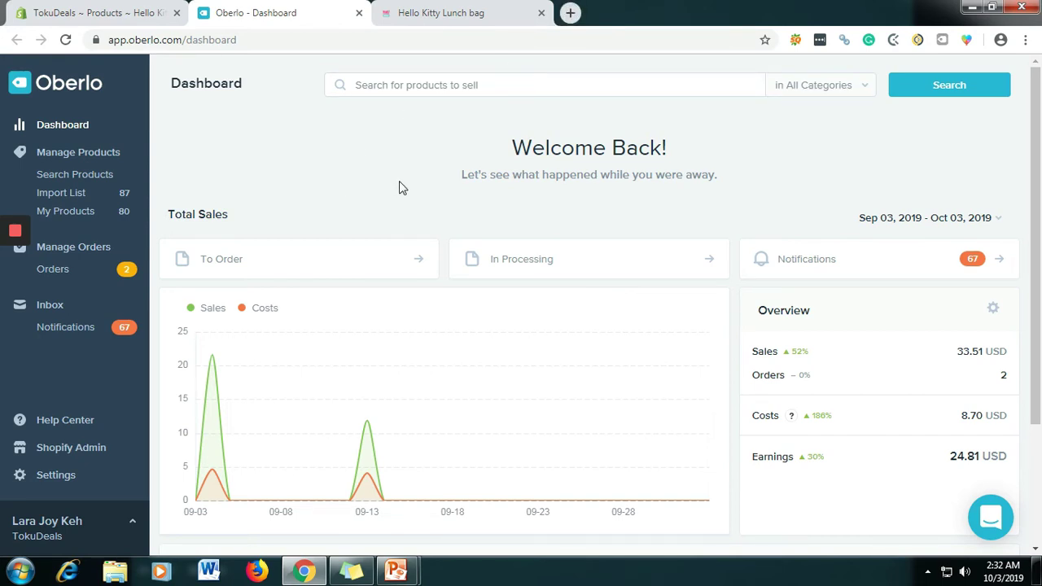
left_click(79, 200)
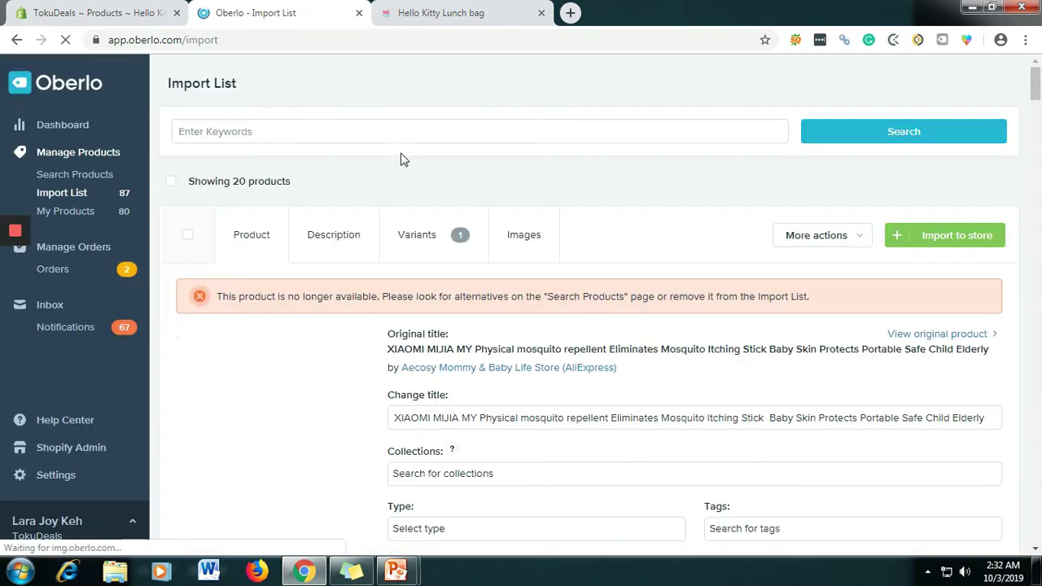
scroll(637, 218, "down", 5)
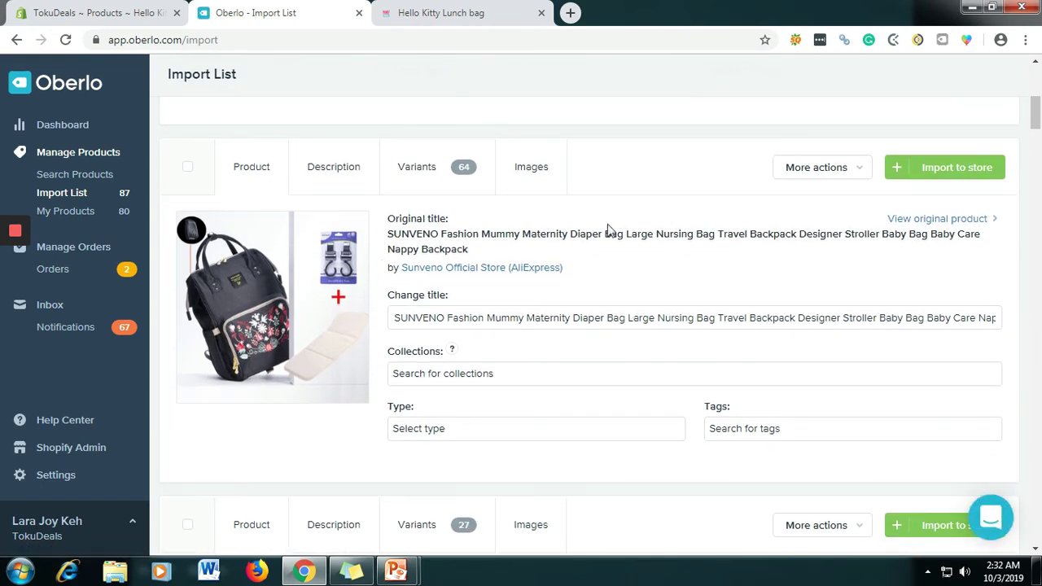
scroll(607, 231, "down", 3)
scroll(595, 233, "up", 1)
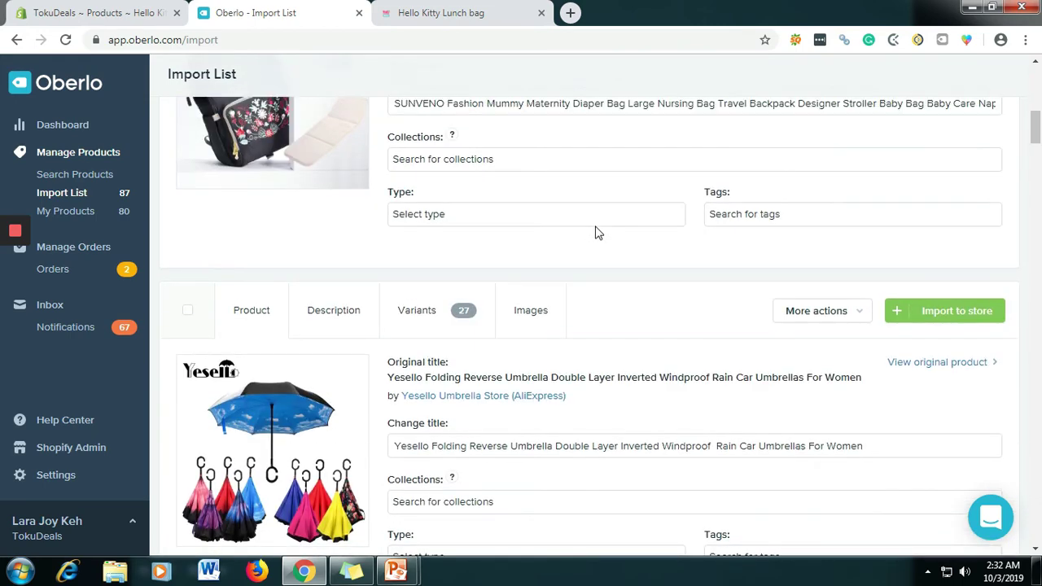
scroll(402, 320, "down", 2)
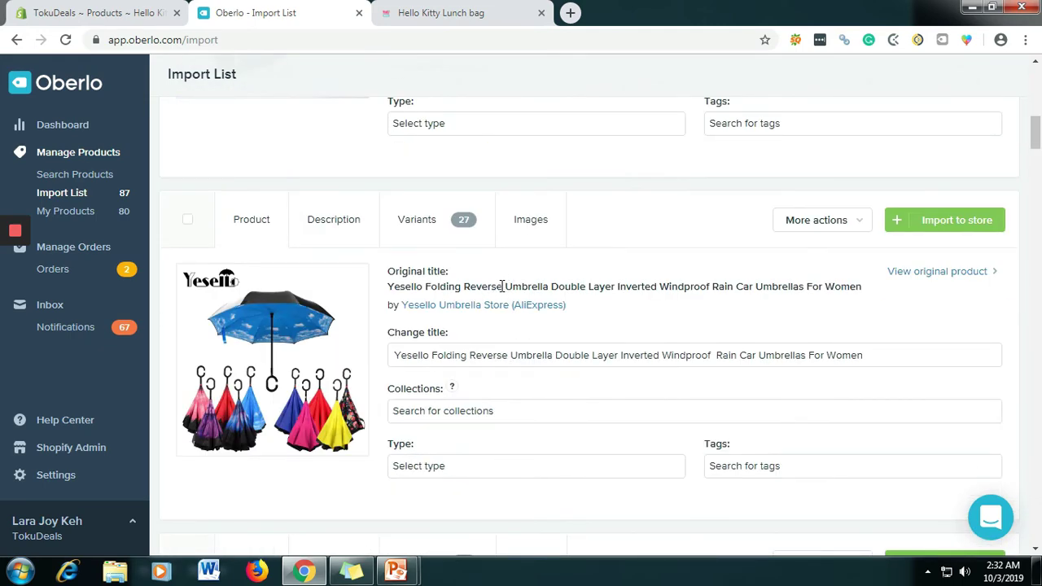
left_click(942, 230)
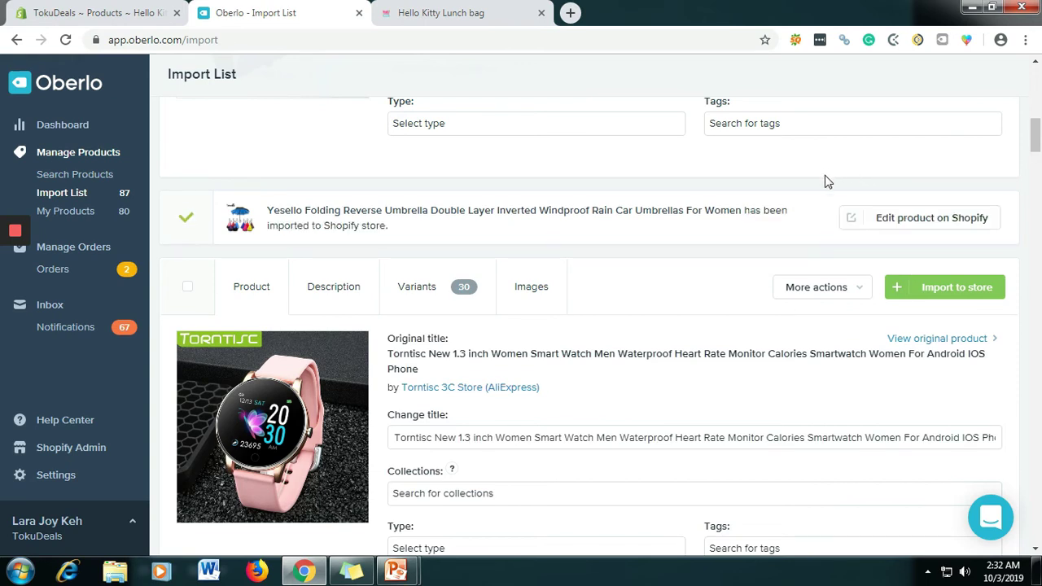
left_click(923, 228)
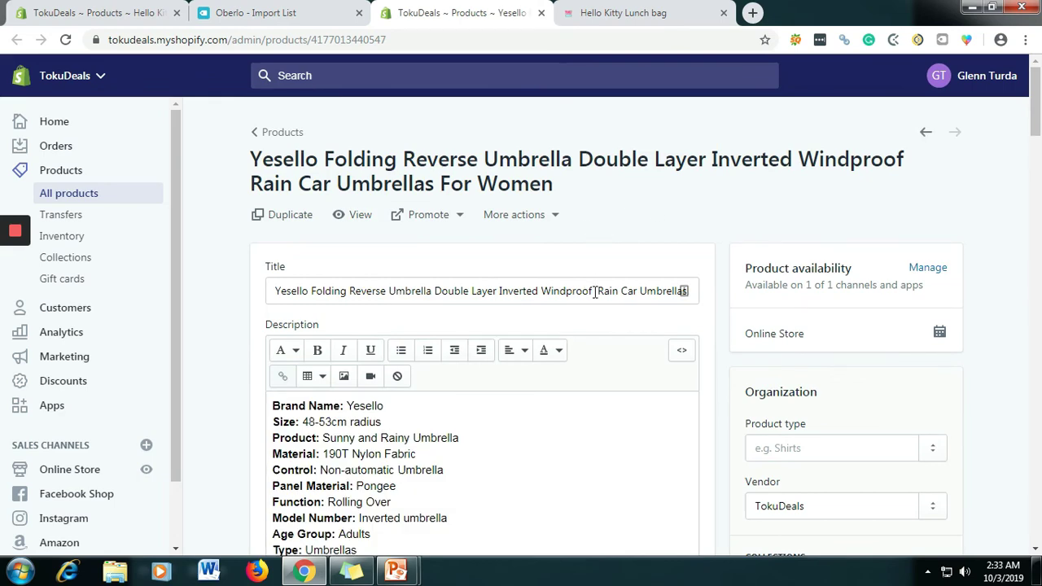
Delete the leading words 'Yesello Folding Reverse' from the umbrella's product title.
scroll(595, 292, "down", 1)
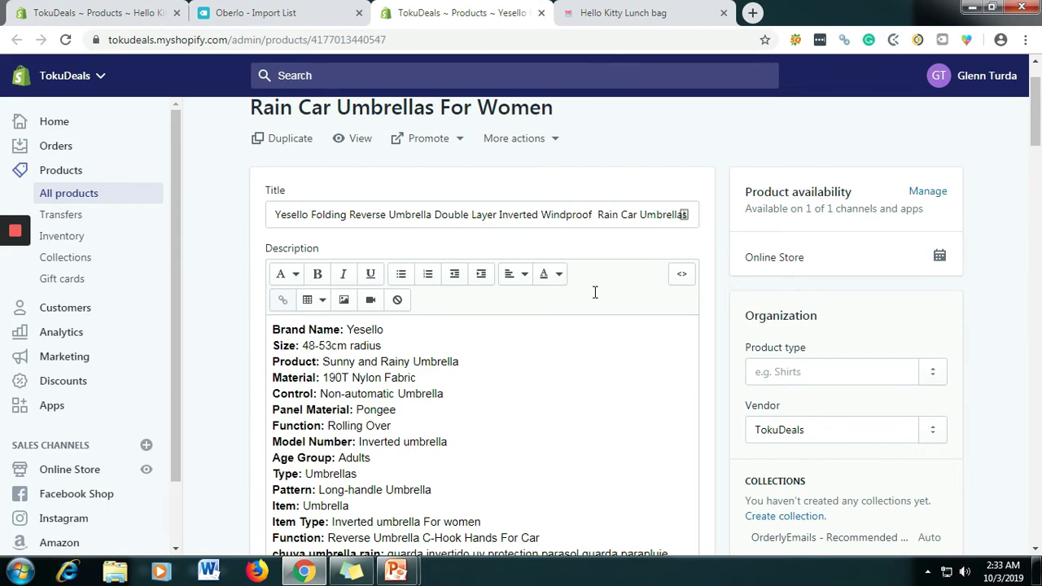
scroll(595, 292, "up", 1)
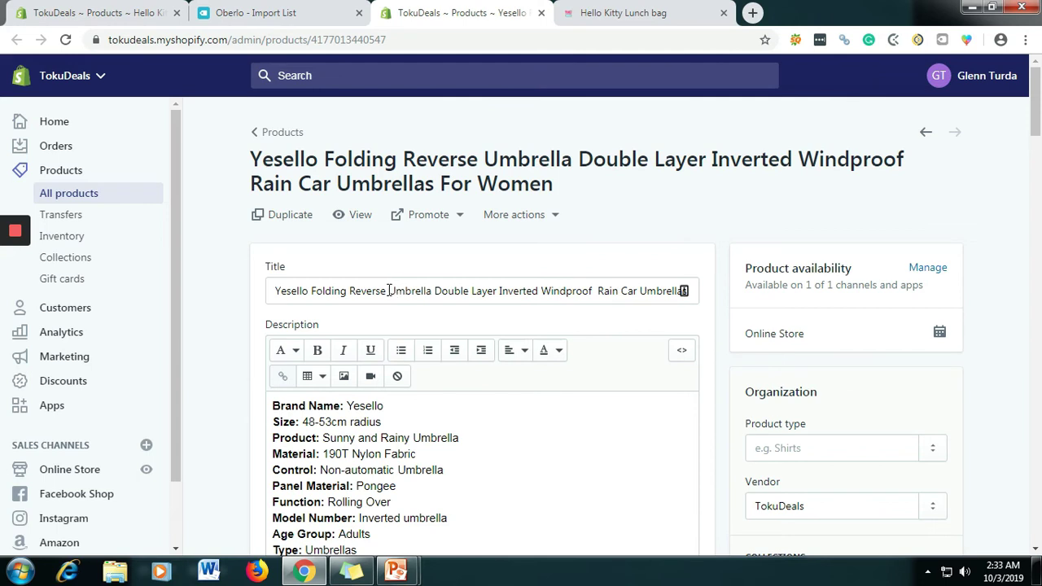
left_click_drag(390, 291, 226, 298)
key("BackSpace")
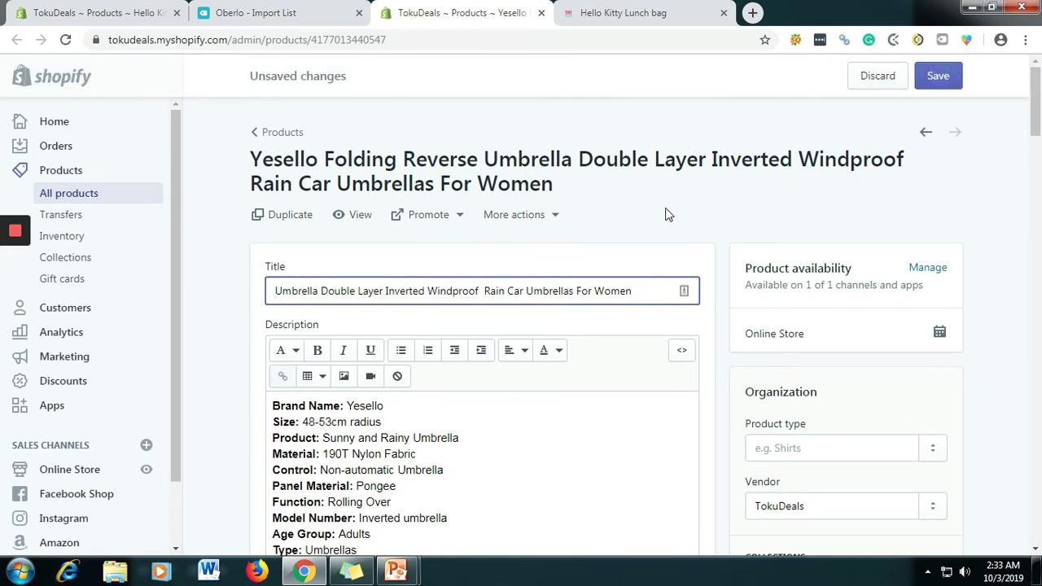
Review the product images and the colour variants priced at $43.23, then return to the description.
scroll(668, 205, "down", 3)
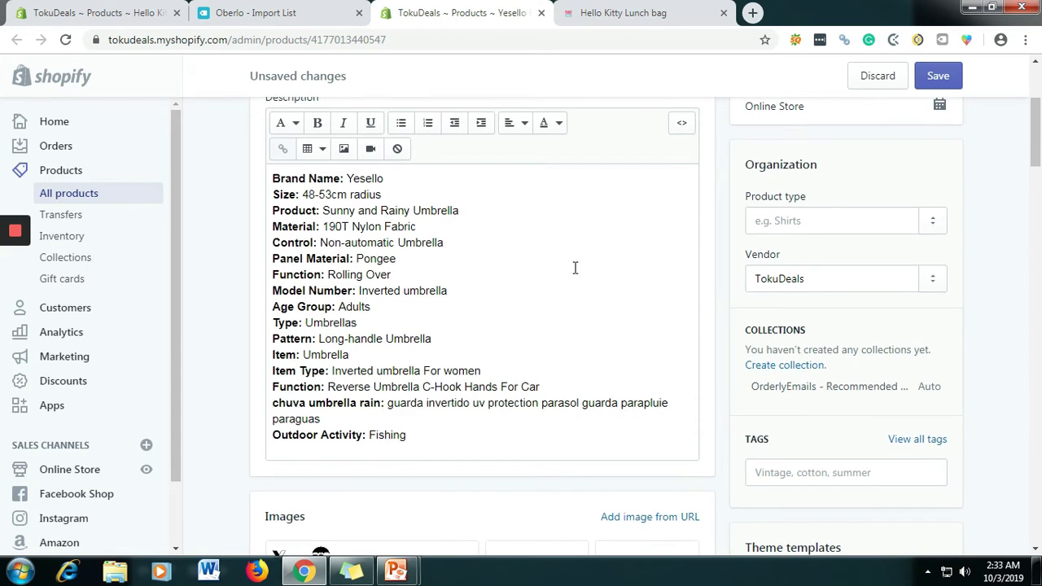
scroll(572, 266, "up", 3)
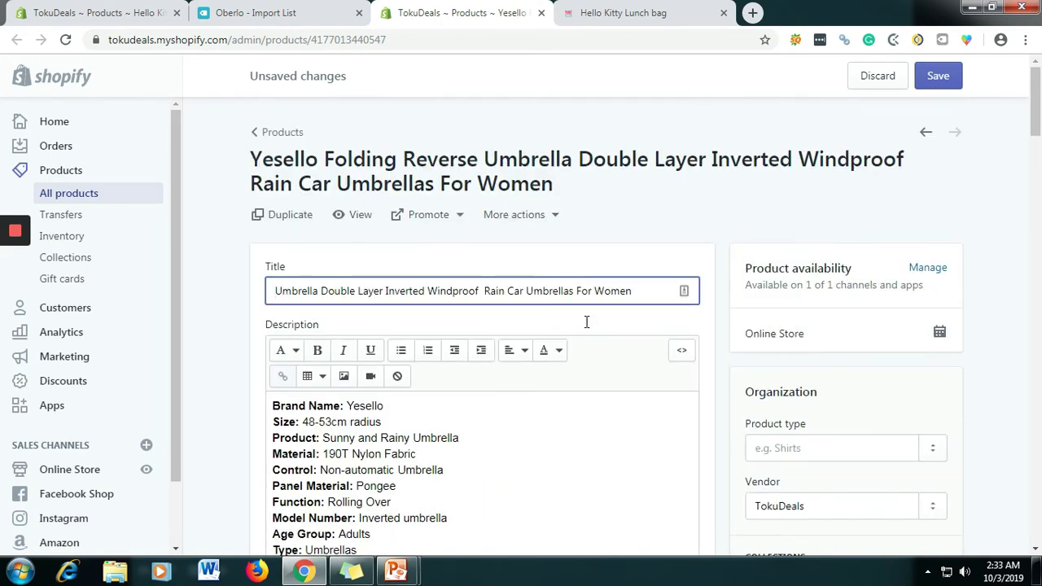
scroll(597, 318, "down", 4)
scroll(623, 272, "down", 1)
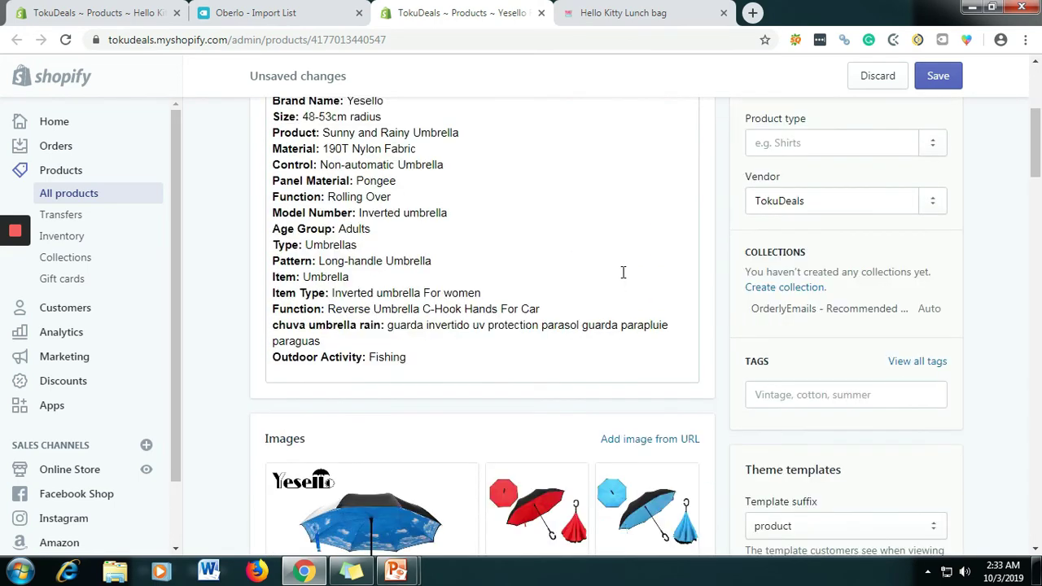
scroll(630, 268, "up", 5)
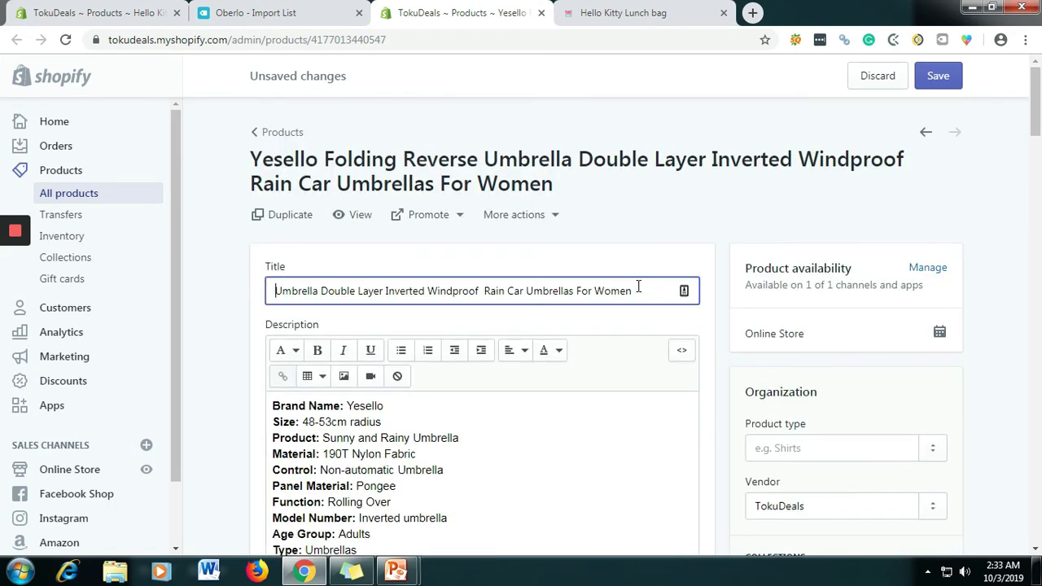
scroll(625, 286, "down", 5)
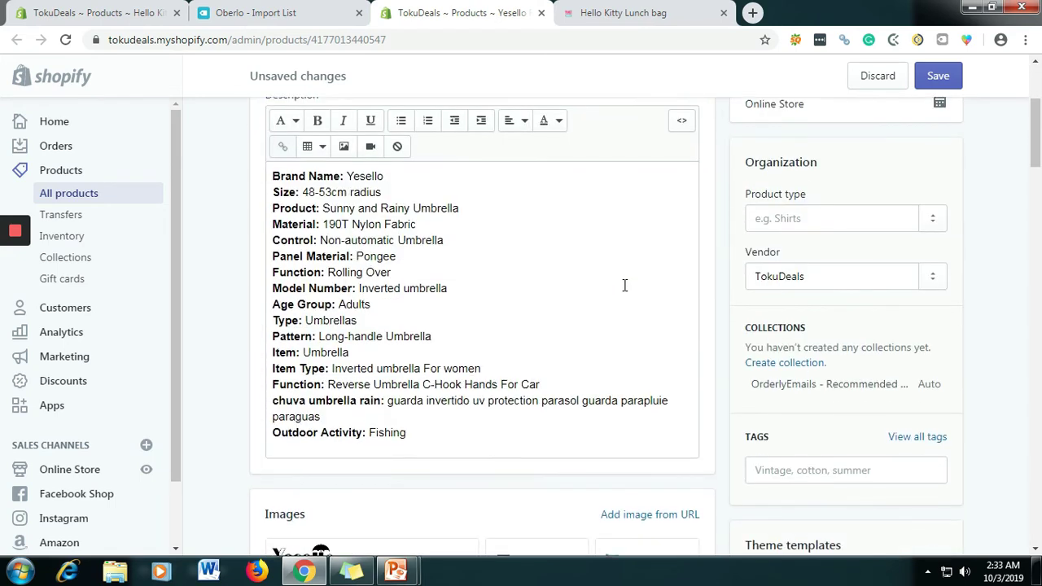
scroll(622, 281, "down", 1)
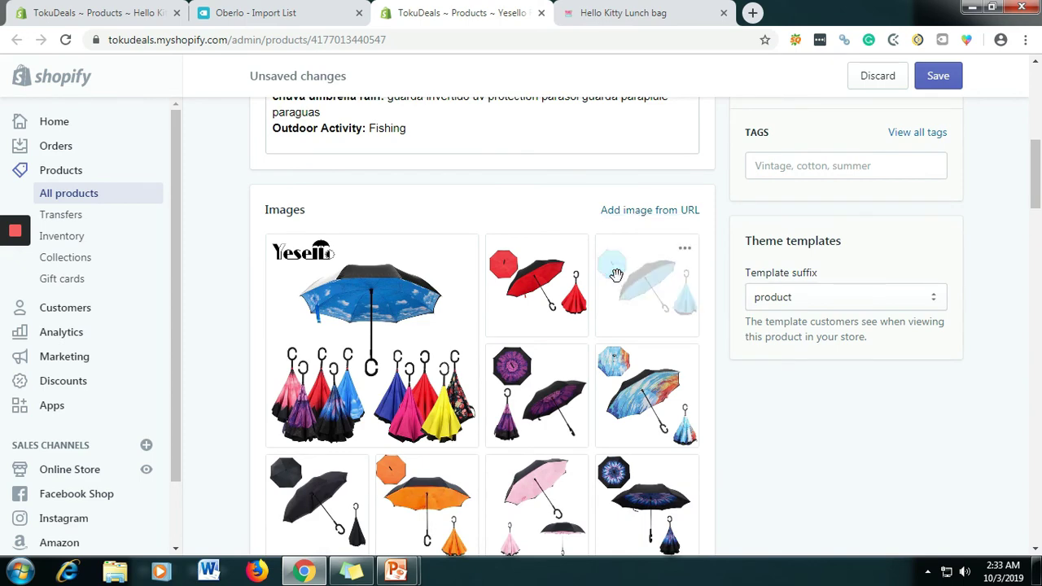
scroll(617, 272, "down", 1)
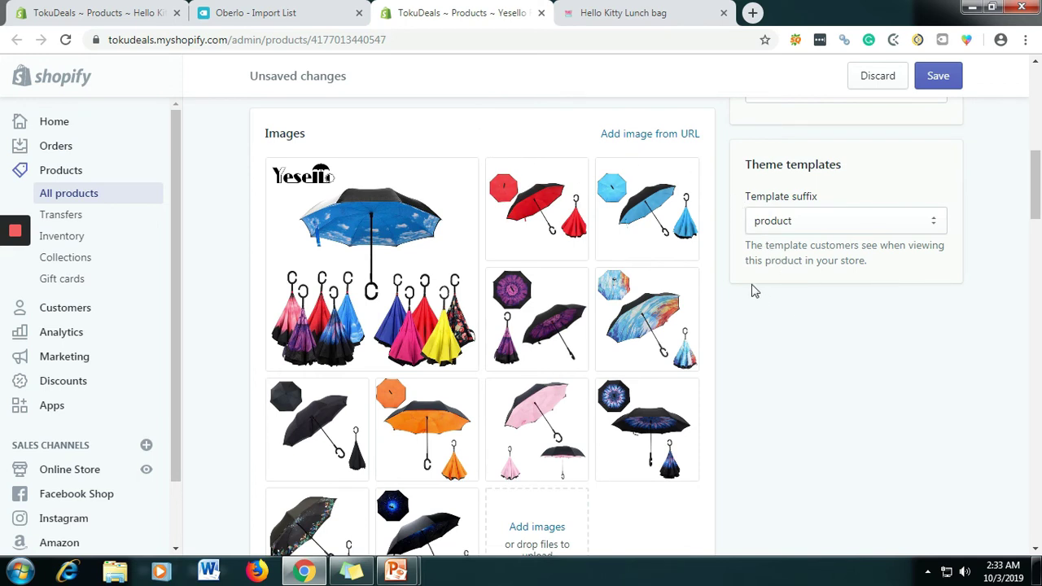
scroll(742, 299, "down", 5)
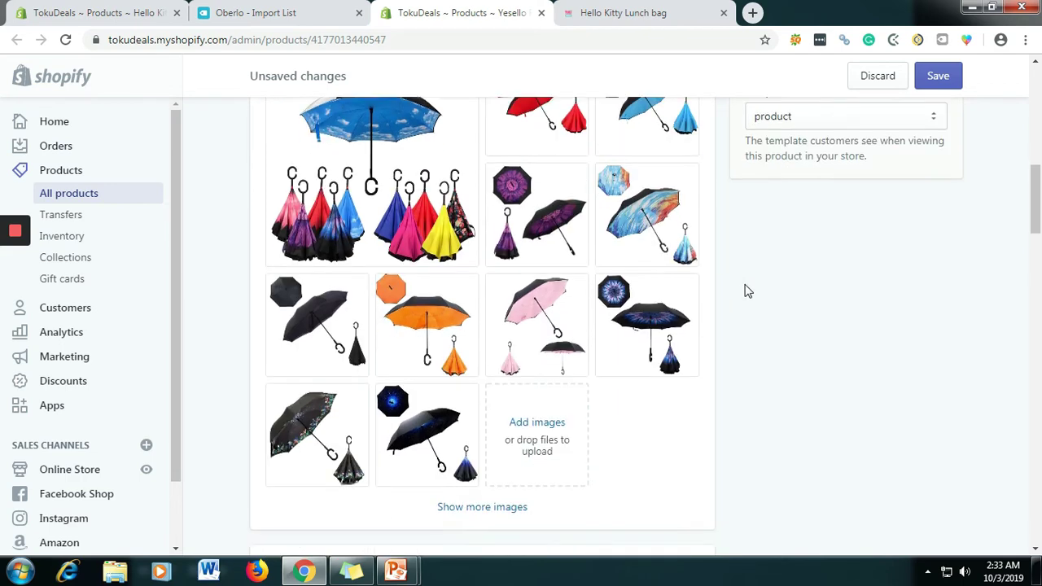
scroll(765, 265, "down", 3)
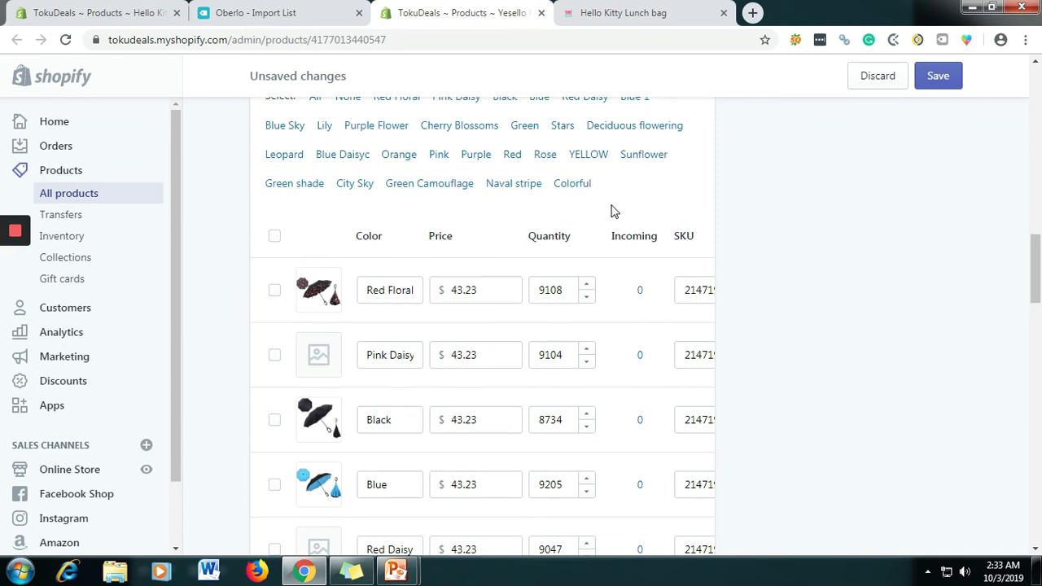
scroll(614, 212, "down", 2)
scroll(613, 212, "down", 6)
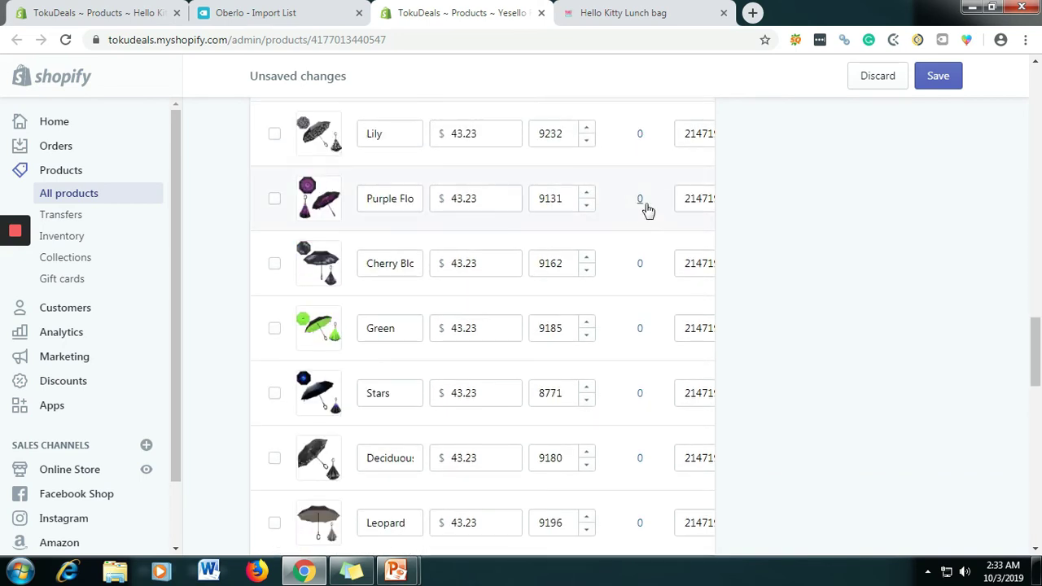
scroll(647, 245, "down", 5)
scroll(647, 263, "down", 2)
scroll(647, 269, "down", 5)
scroll(825, 258, "up", 20)
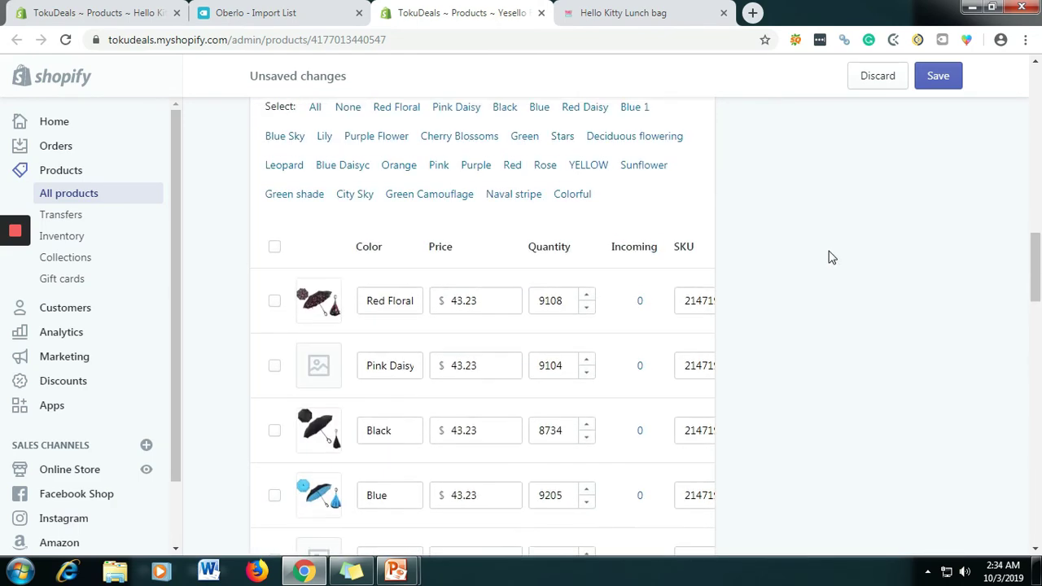
scroll(828, 255, "up", 2)
scroll(1031, 242, "up", 8)
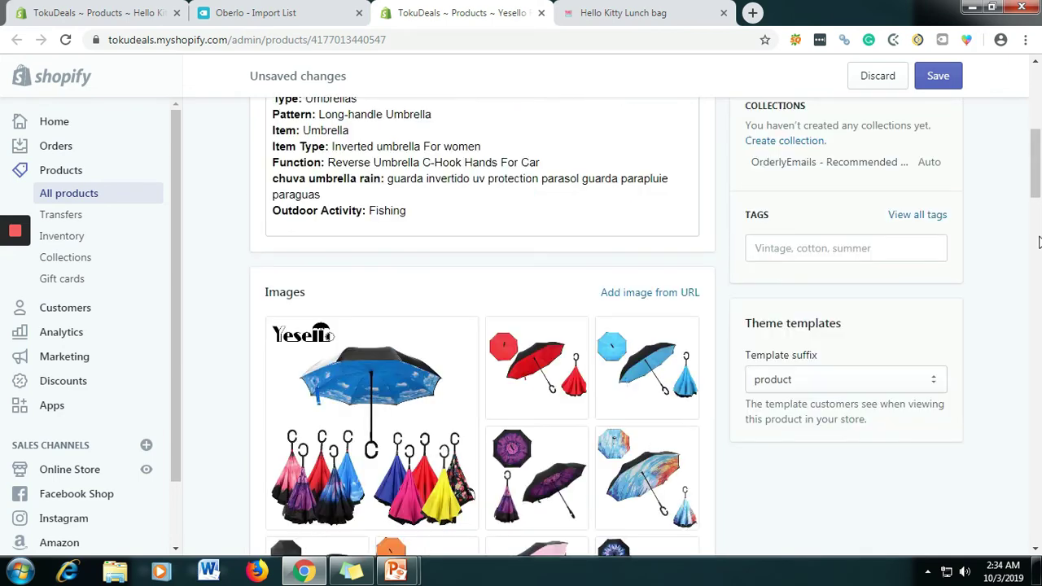
scroll(1039, 242, "up", 5)
scroll(1039, 242, "down", 3)
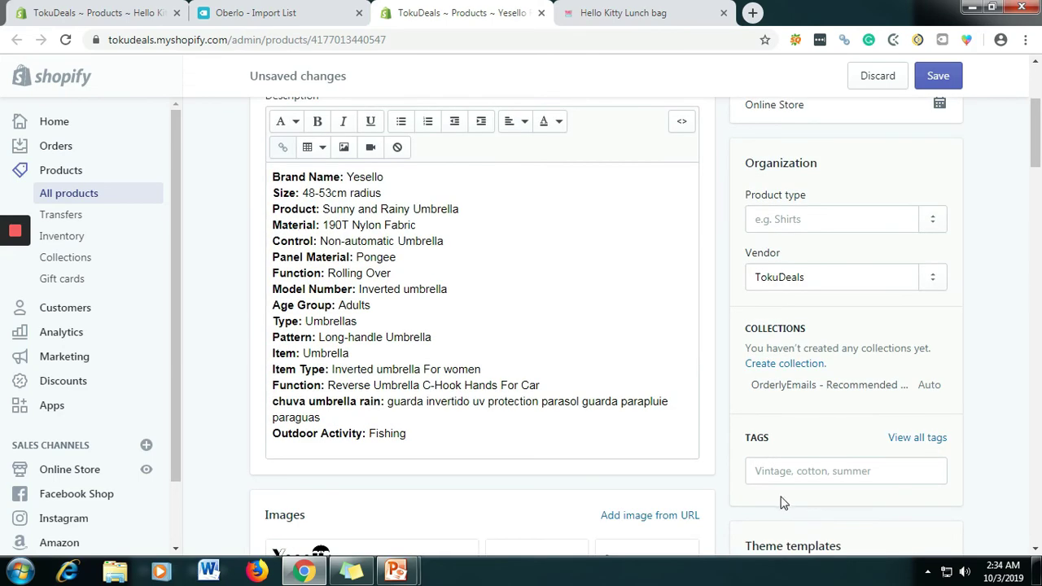
Add the tags 'umbrella' and 'umbrella double layer' to the product.
left_click(801, 473)
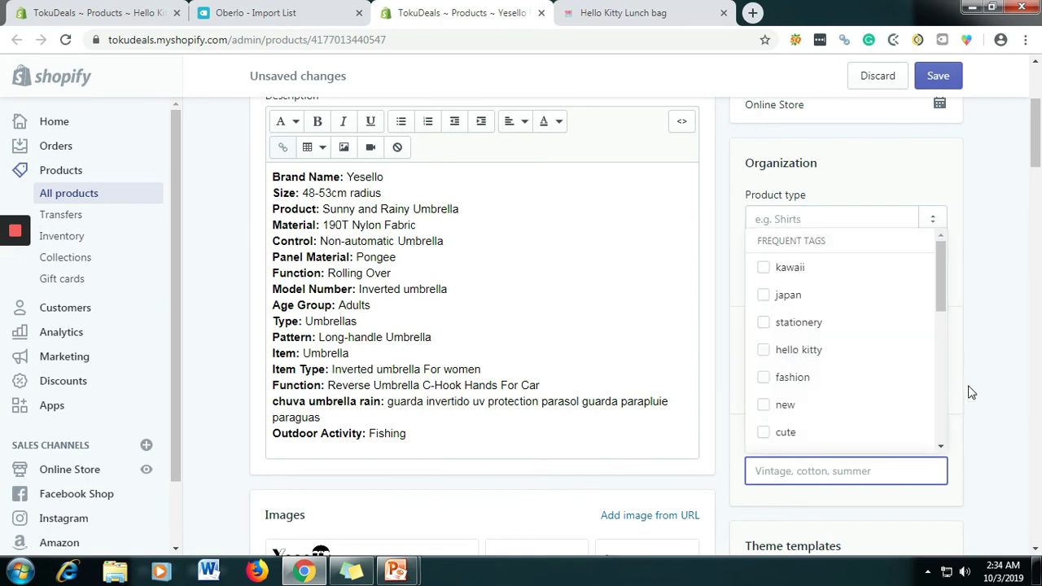
scroll(969, 385, "up", 2)
scroll(969, 385, "down", 5)
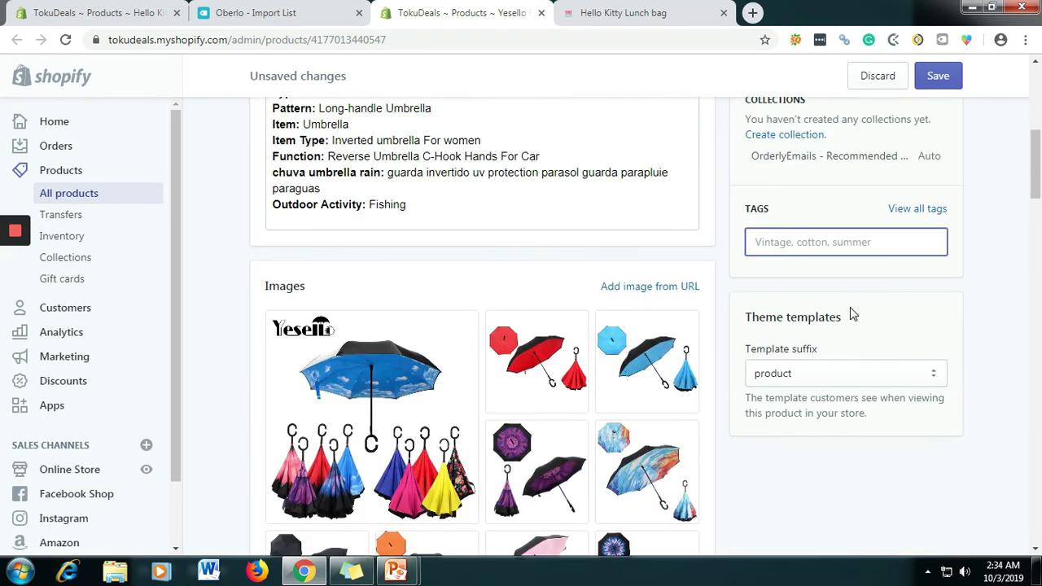
type("umbrella")
key("Return")
type("umbrella d")
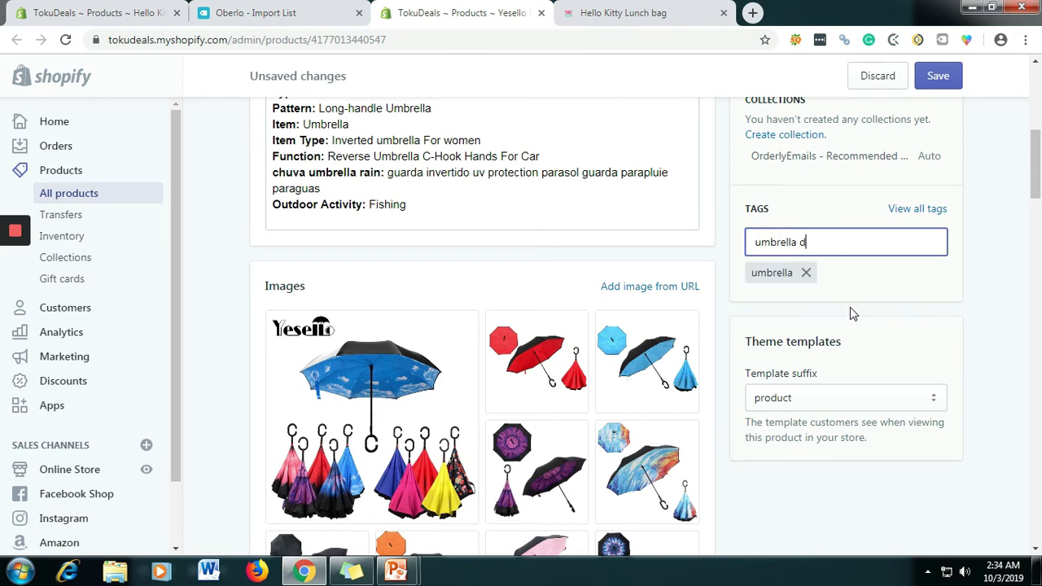
type("ouble layer")
key("Return")
Add the tag 'elegant umbrella', correcting typos along the way.
type("elg")
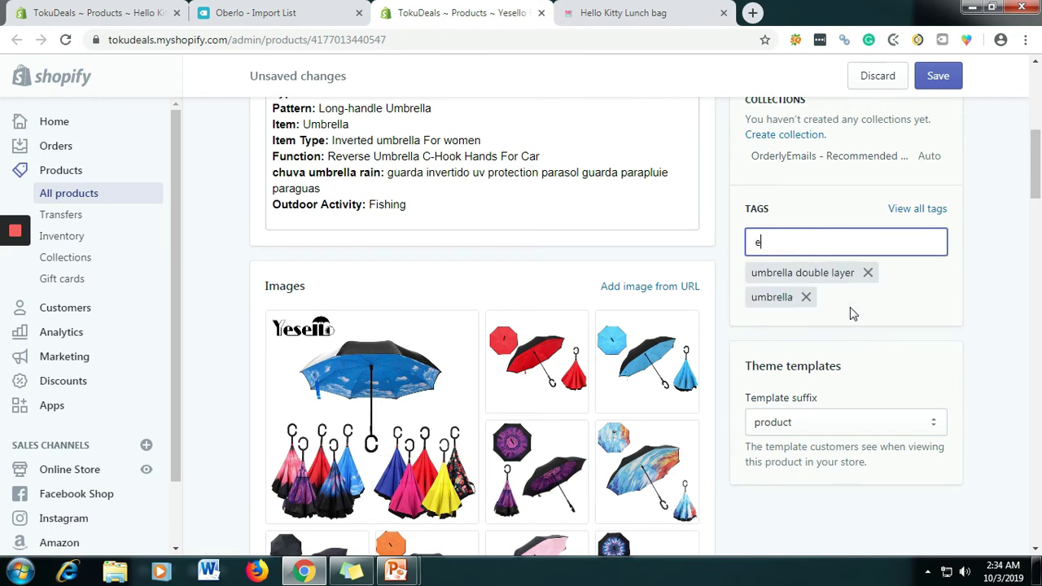
key("BackSpace")
type("egna")
key("BackSpace")
key("BackSpace")
type("ant m")
key("BackSpace")
type("umbrea")
key("BackSpace")
type("lla")
key("Return")
Keep the product available on Online Store only and save the product.
scroll(997, 232, "up", 5)
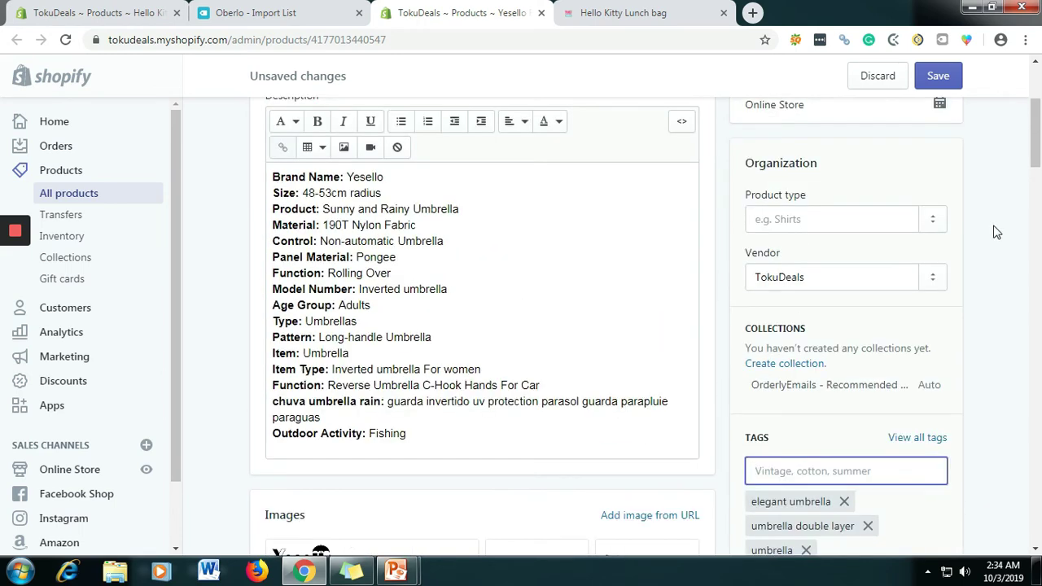
left_click(933, 198)
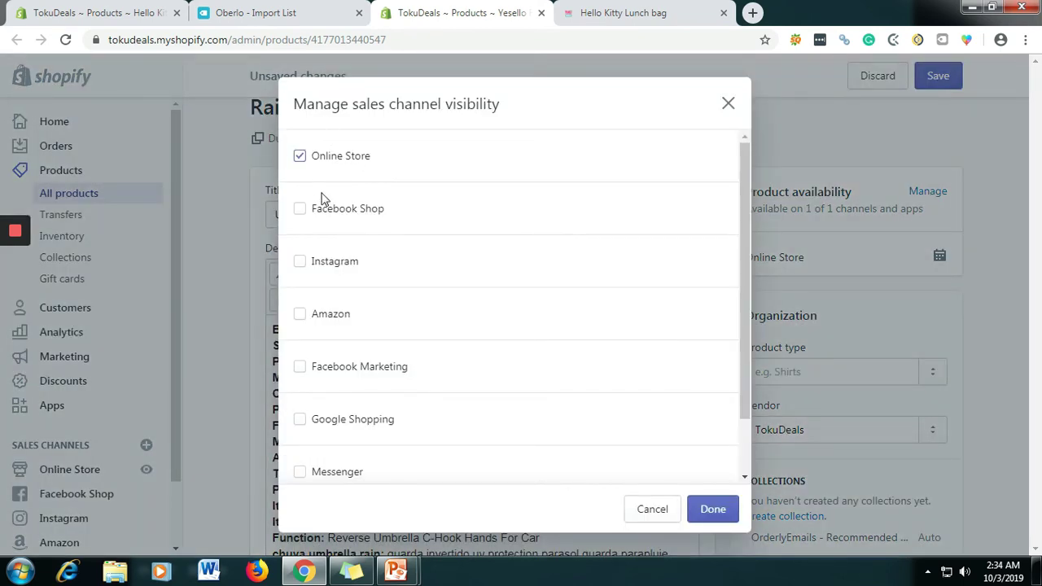
left_click(710, 508)
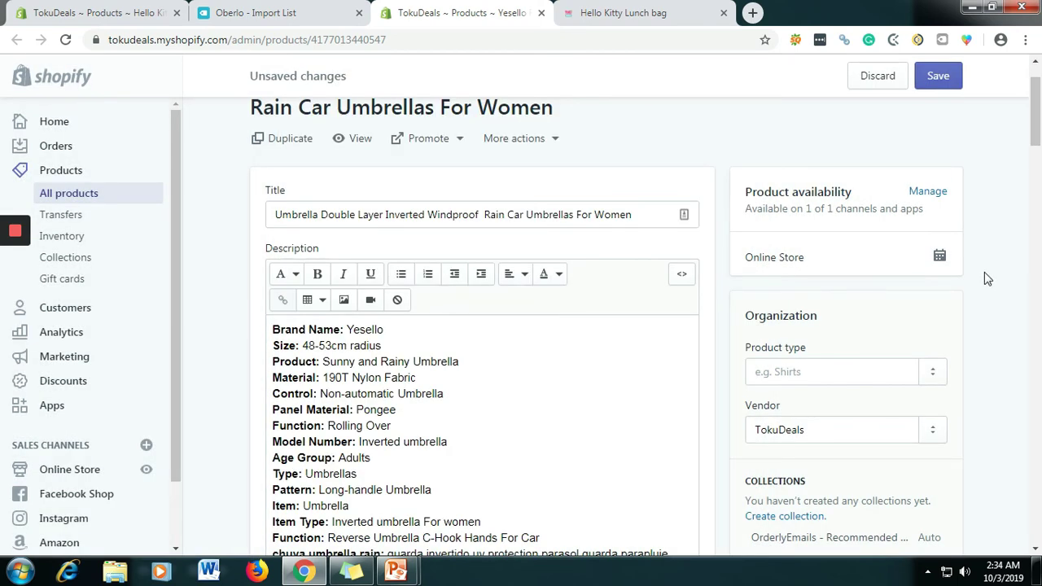
left_click(942, 78)
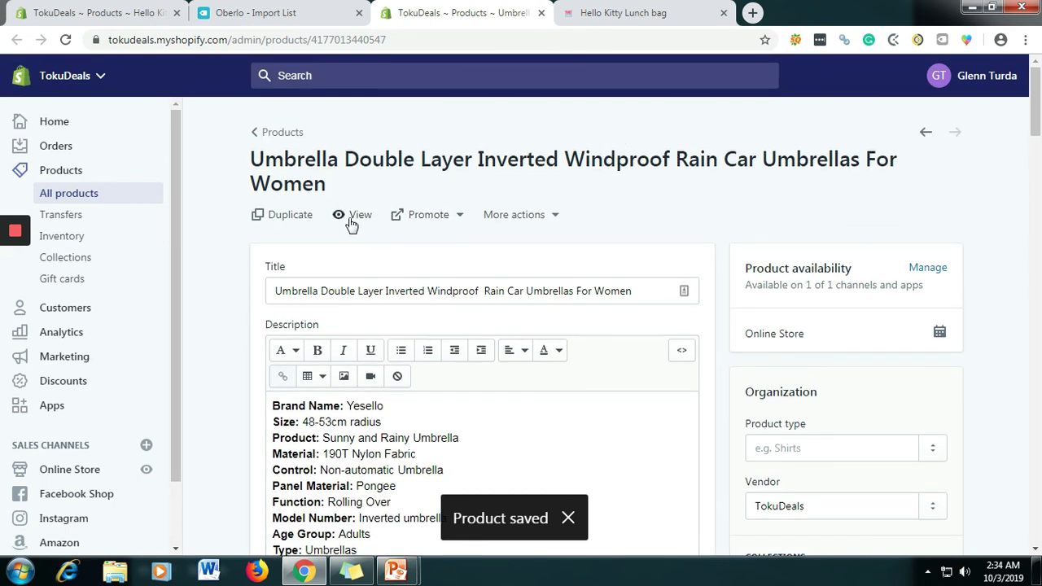
Open the umbrella's live storefront page, listed at $43.23.
left_click(351, 216)
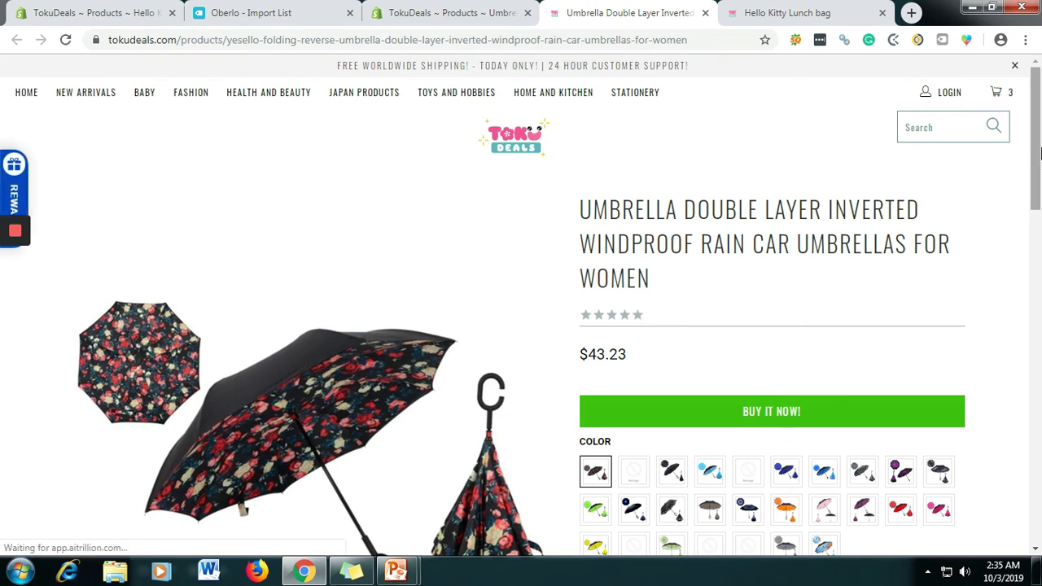
scroll(1040, 153, "down", 2)
scroll(1039, 153, "up", 2)
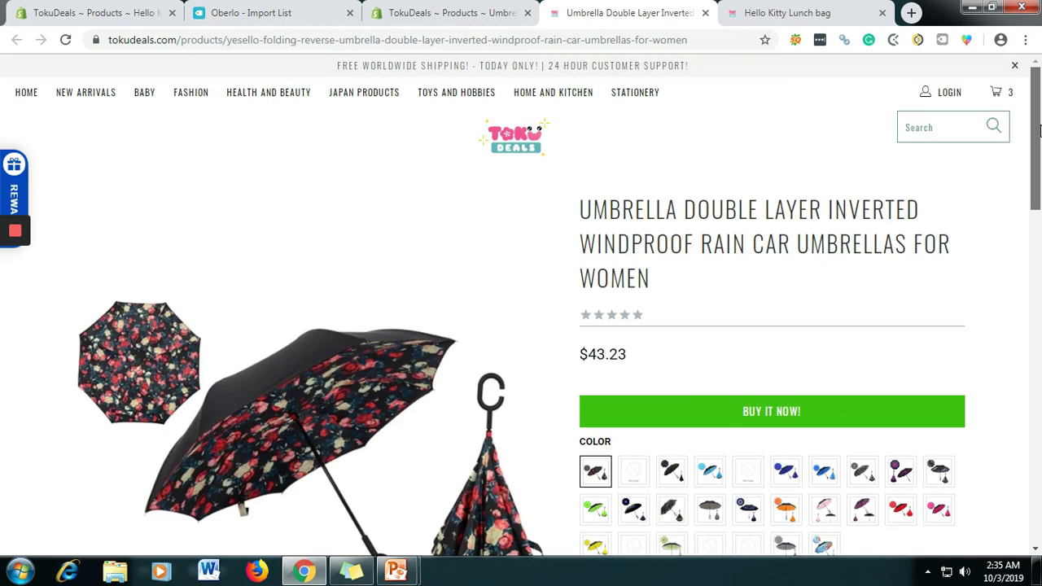
Preview the Black, Blue, Blue 1, Blue Sky, Lily, Purple Flower, Rose, Purple, Pink, Orange and navy daisy variants.
left_click(671, 474)
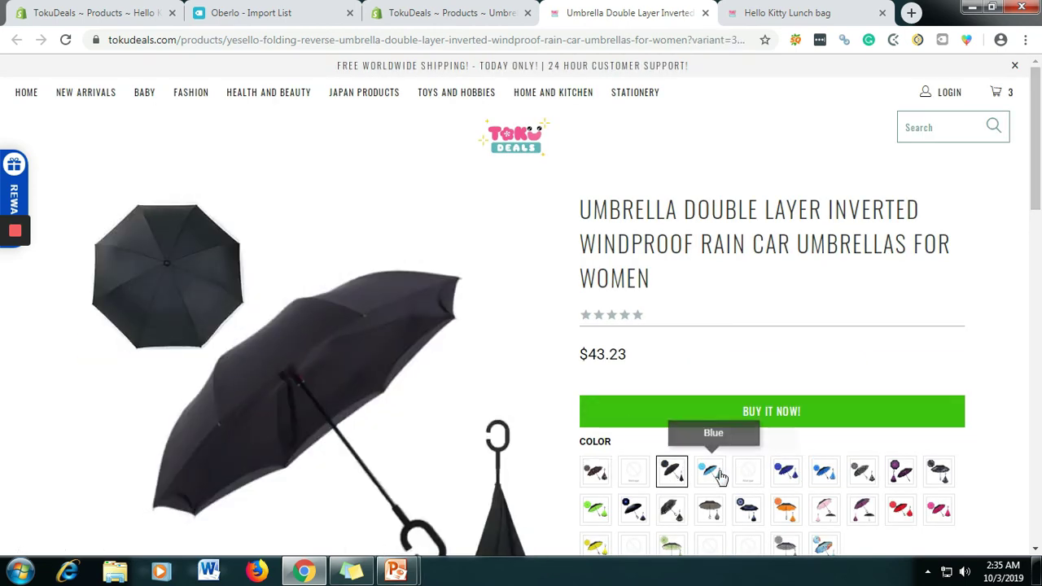
left_click(711, 474)
left_click(786, 474)
left_click(824, 474)
left_click(862, 474)
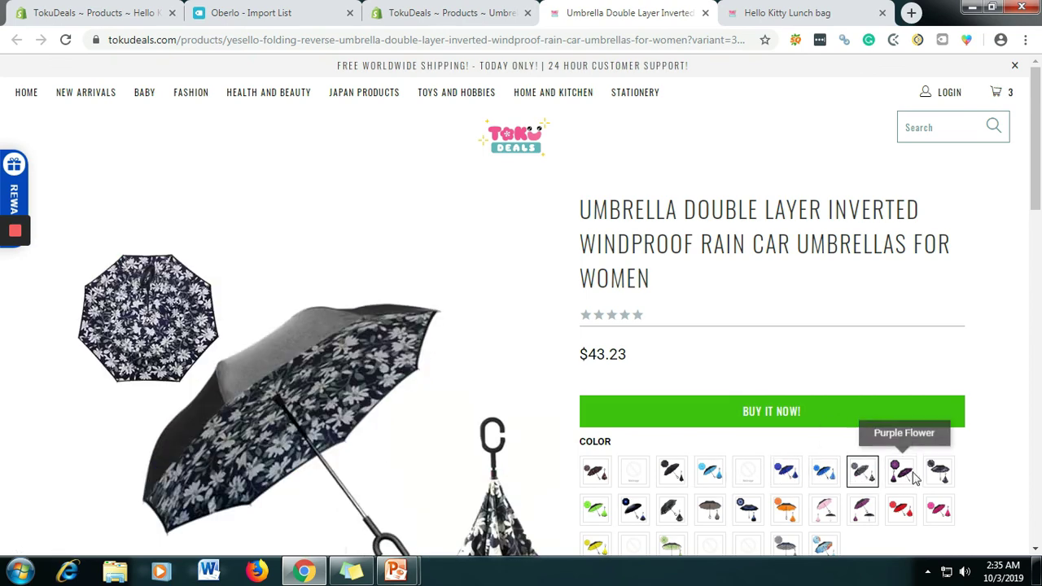
left_click(901, 474)
left_click(939, 509)
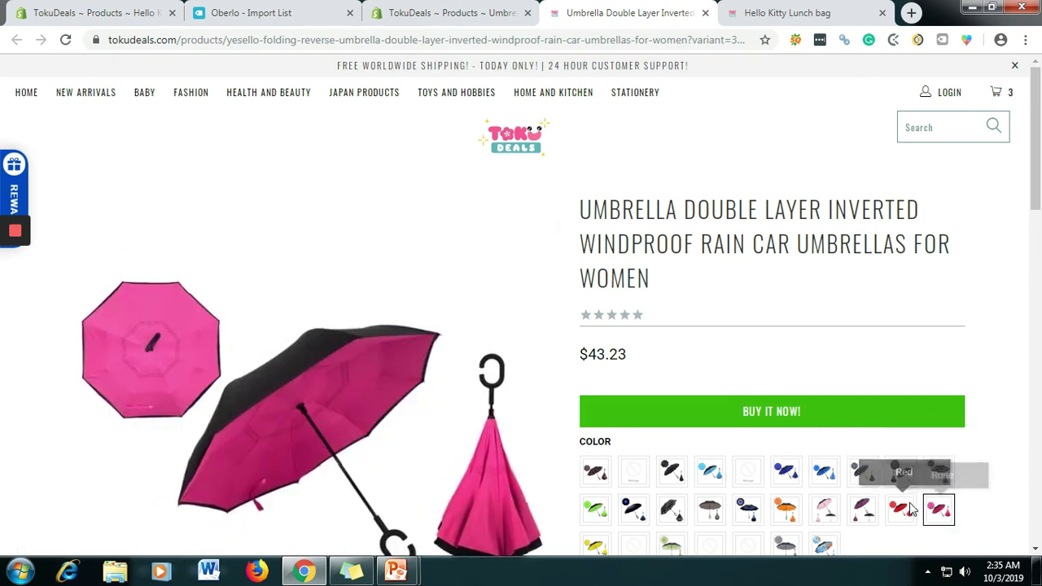
left_click(861, 509)
left_click(824, 513)
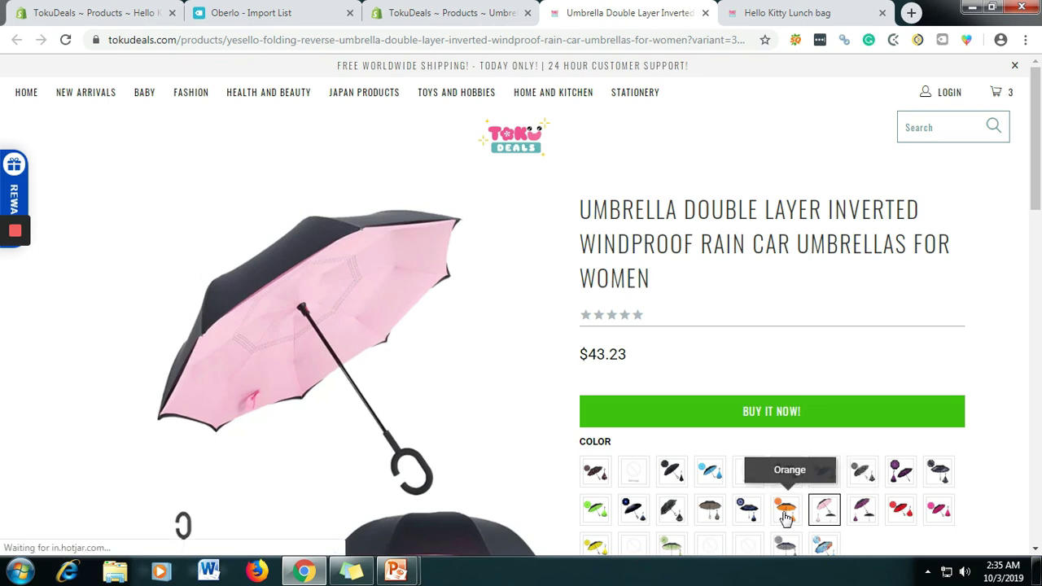
left_click(785, 513)
left_click(748, 510)
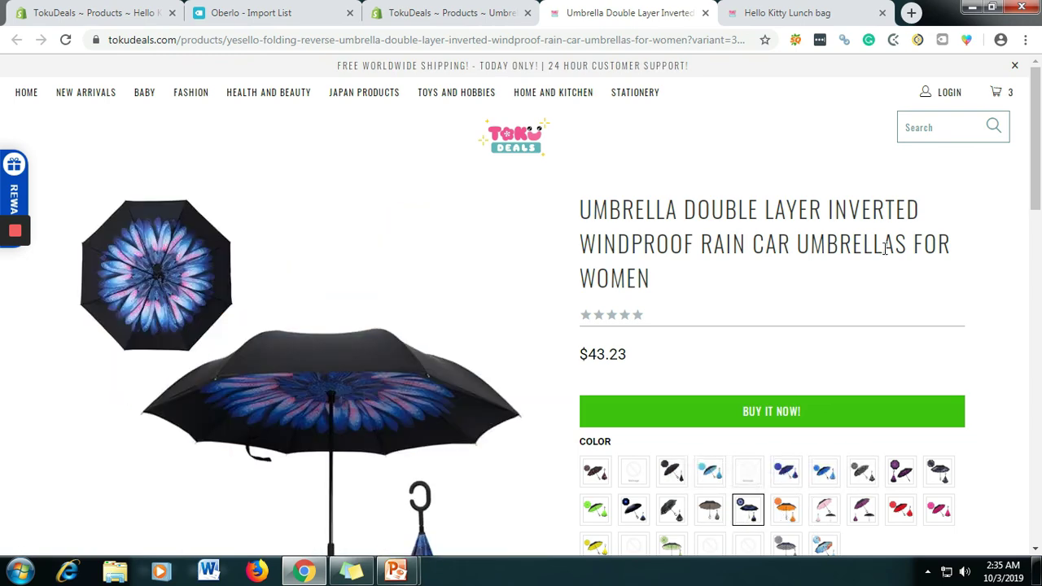
Preview the dark gray floral, Green, yellow and Green shade variants, then return to the product editor.
scroll(886, 249, "down", 2)
left_click(672, 358)
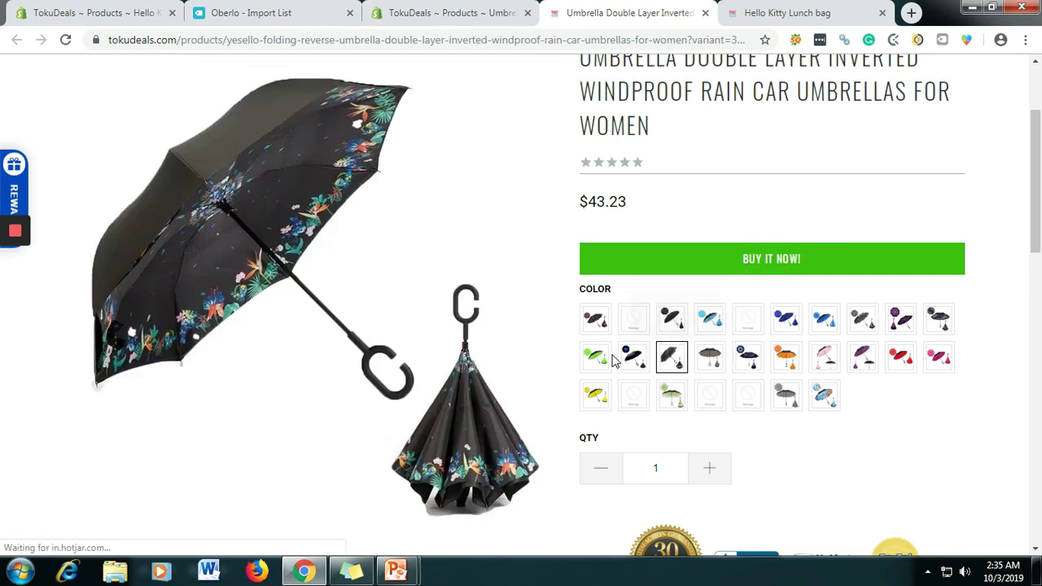
left_click(595, 357)
left_click(595, 395)
left_click(667, 392)
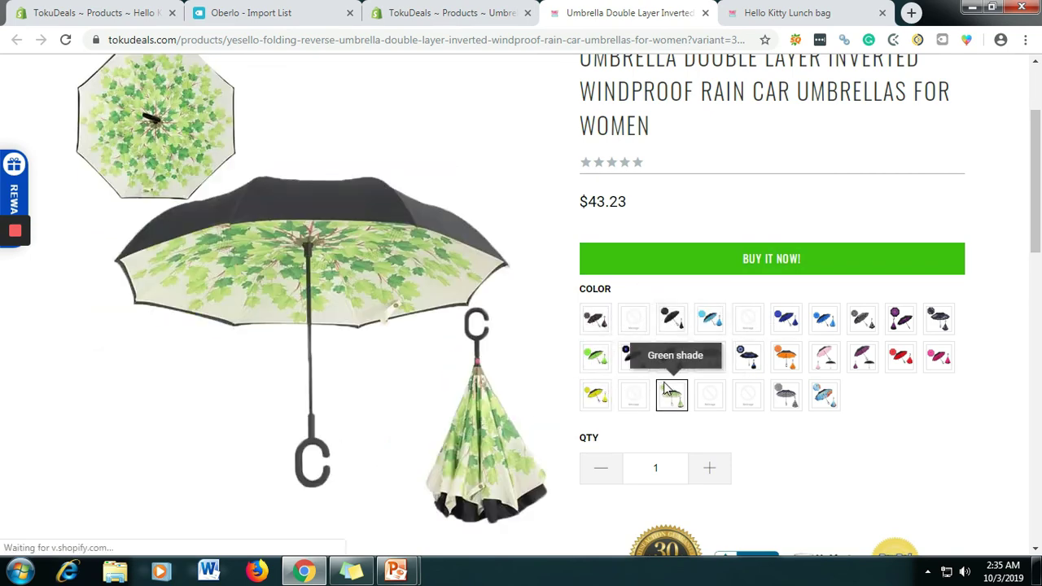
left_click_drag(1038, 206, 1040, 96)
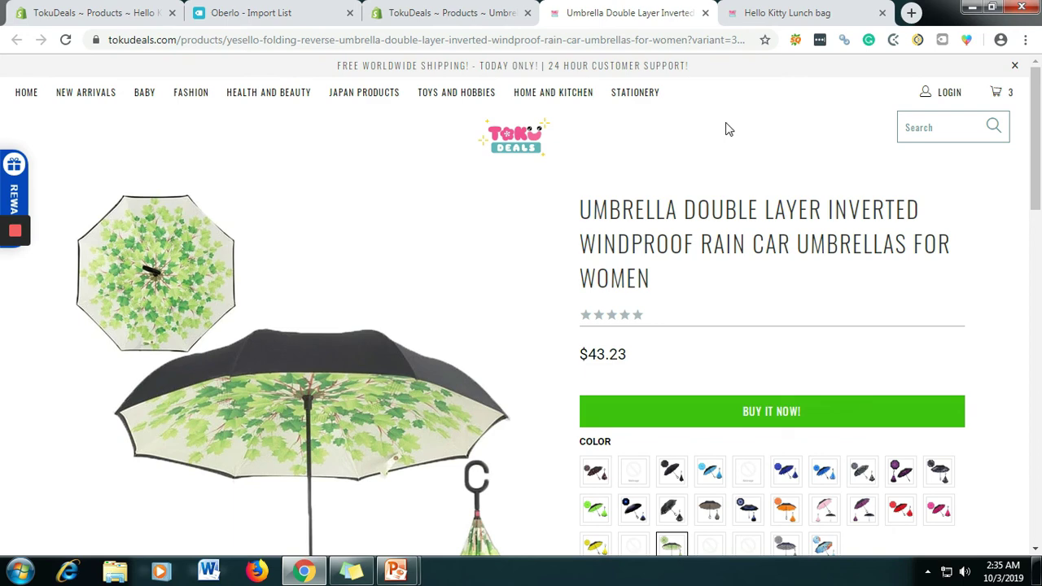
left_click(417, 8)
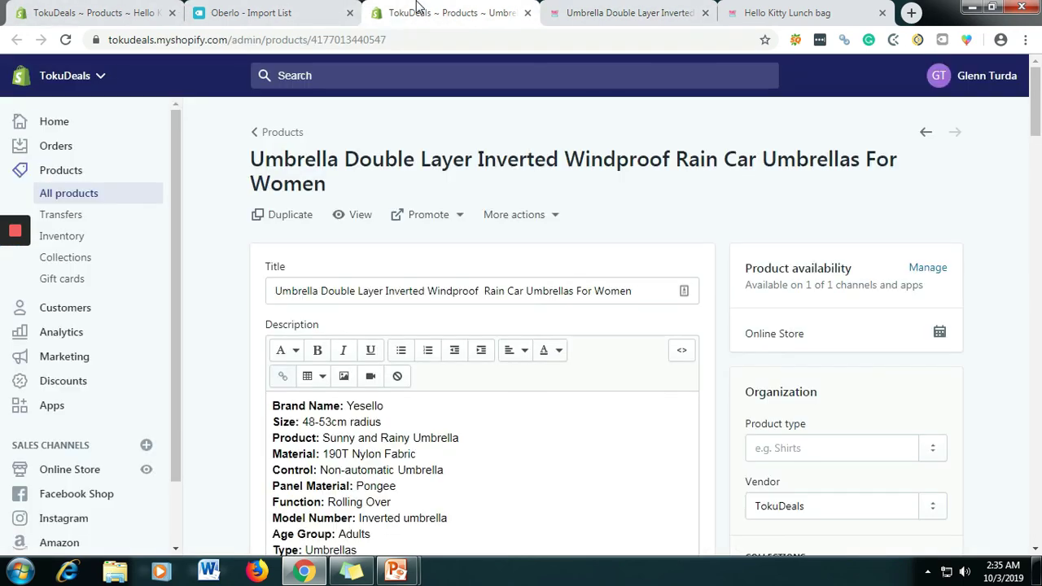